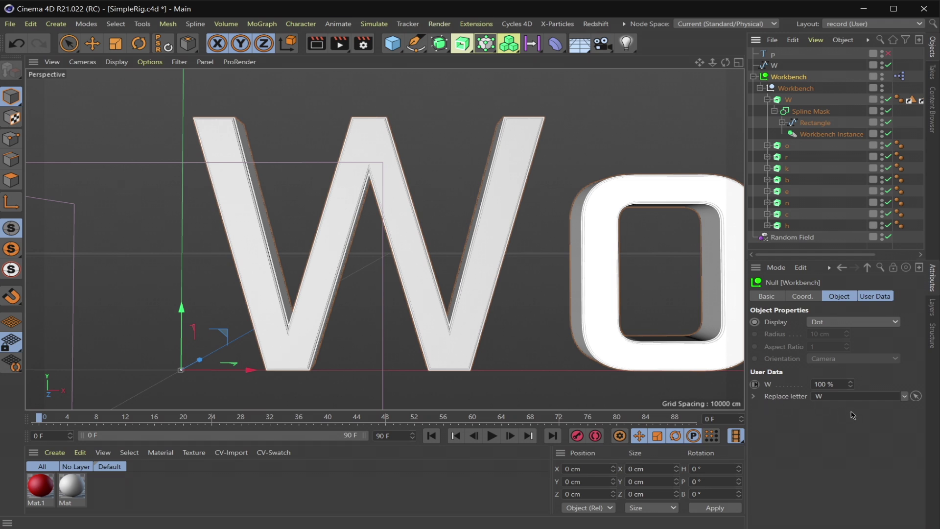
Enable the p text spline and select it to show its text properties.
mouse_move(850, 384)
left_mouse_down()
mouse_move(850, 411)
mouse_move(850, 377)
left_mouse_up()
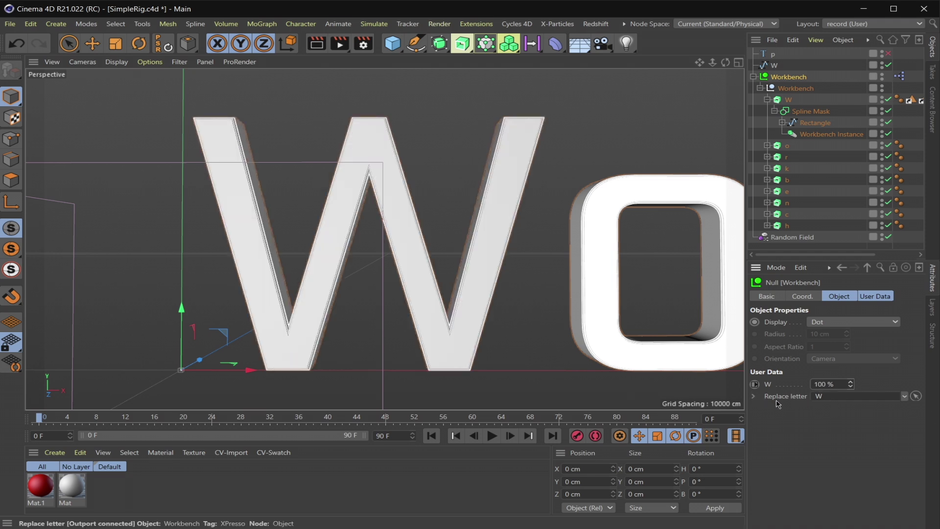
left_click(915, 395)
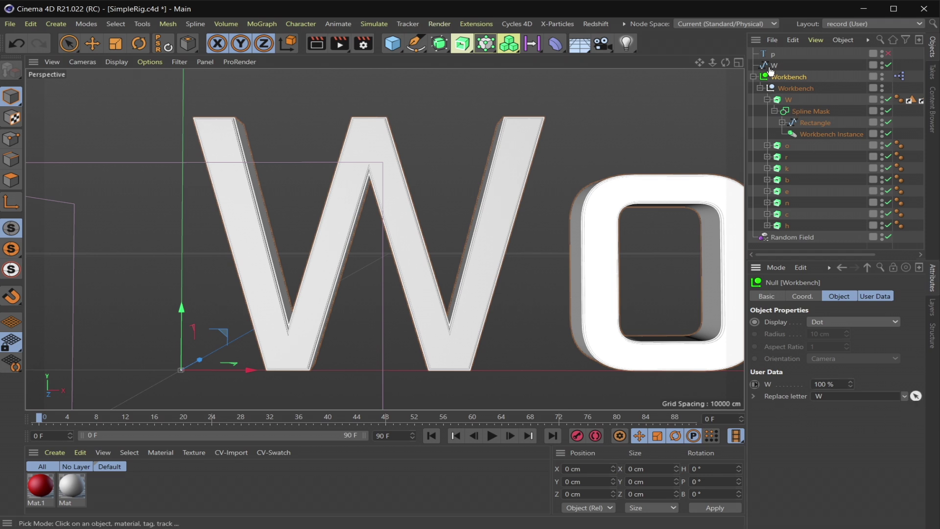
left_click(888, 53)
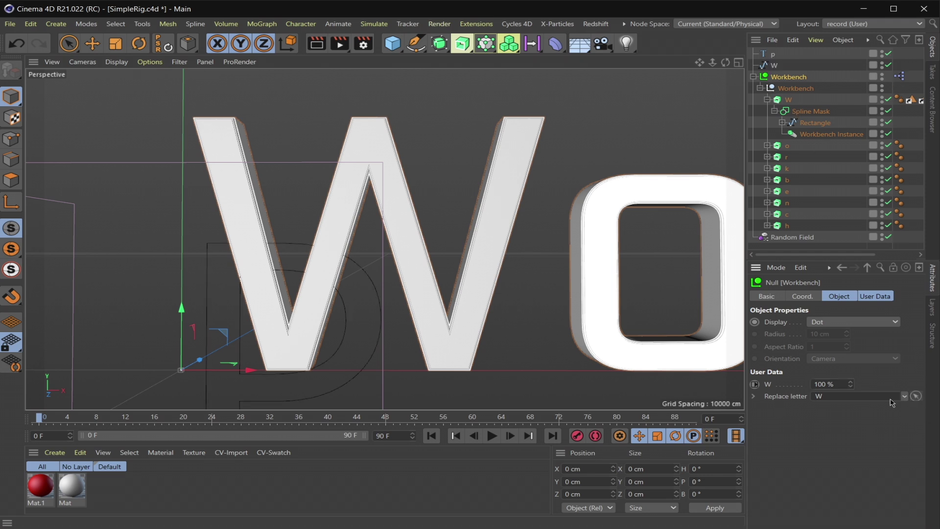
left_click(790, 54)
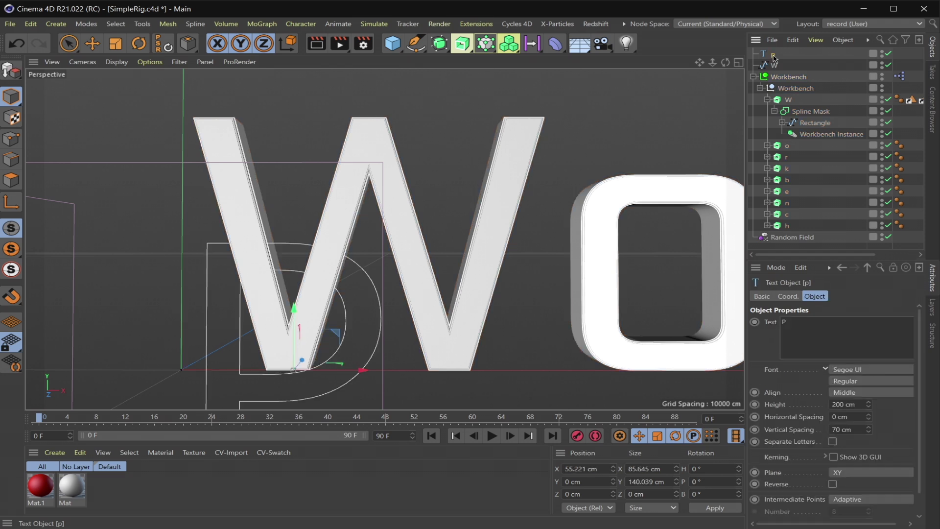
Link the p text spline as the Replace letter of the Workbench null and try its W percentage control.
left_click(796, 77)
left_click(916, 396)
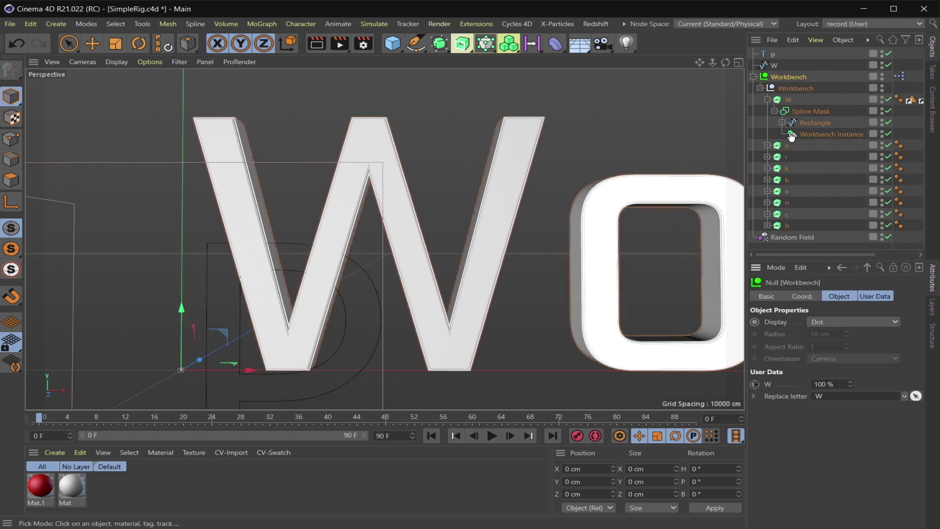
left_click(774, 60)
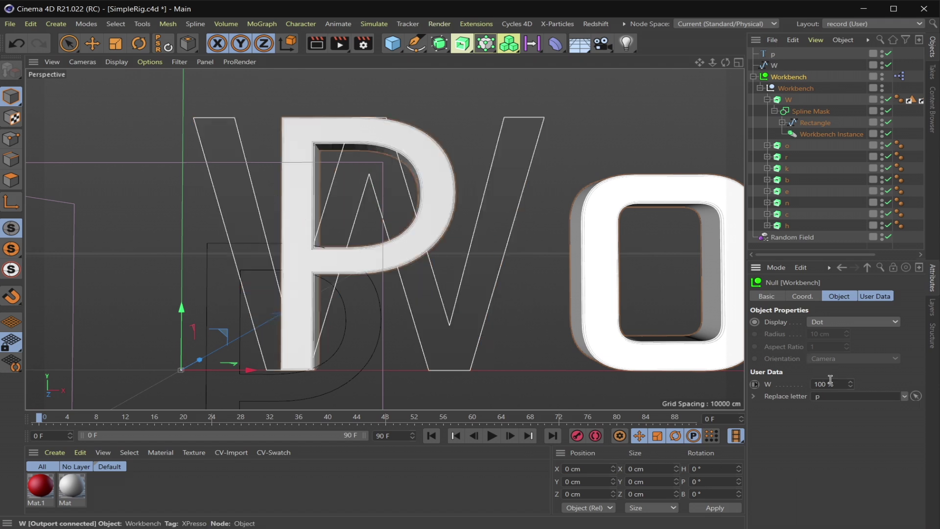
mouse_move(850, 384)
left_mouse_down()
mouse_move(850, 433)
mouse_move(851, 384)
left_mouse_up()
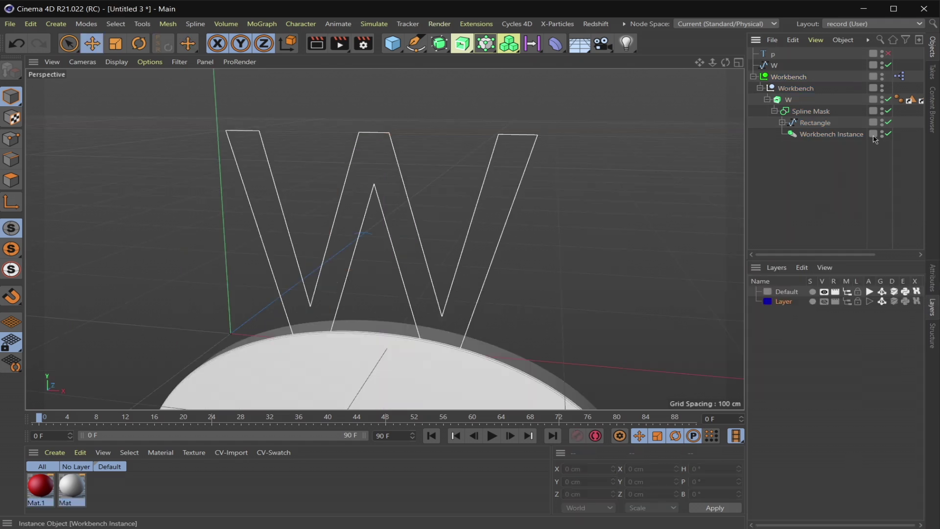
Disable the Rectangle spline and its Plain effector under the Spline Mask, select the W spline, and widen the object list.
left_click(782, 123)
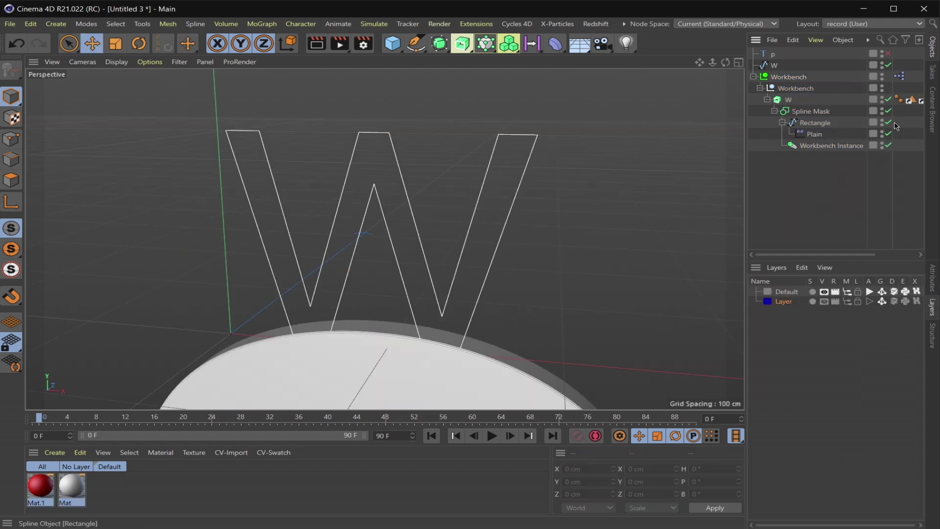
left_click(888, 123)
left_click(780, 102)
left_click(771, 68)
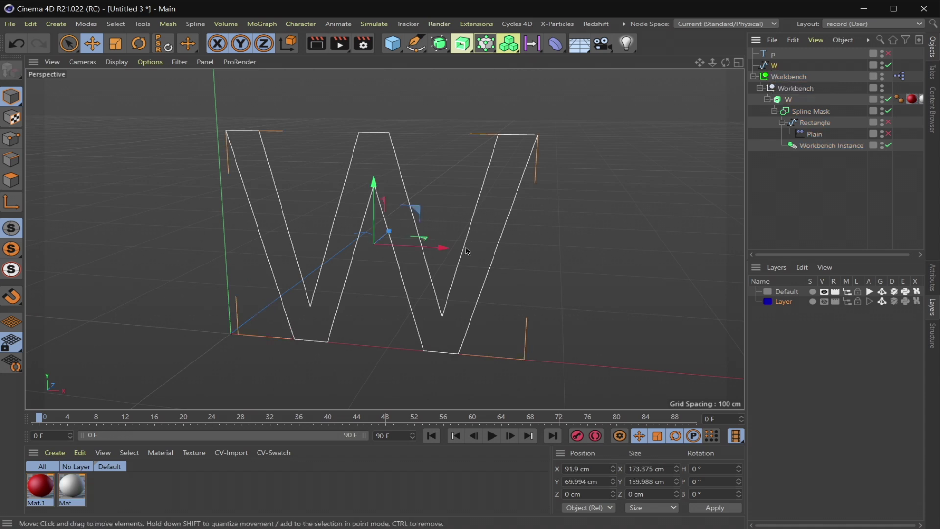
left_click_drag(441, 221, 399, 191, "alt")
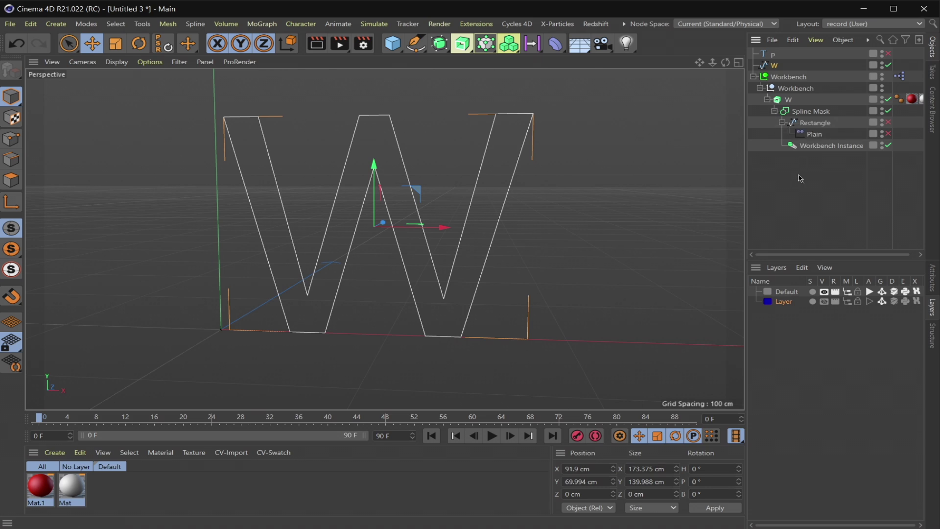
left_click_drag(744, 179, 695, 178)
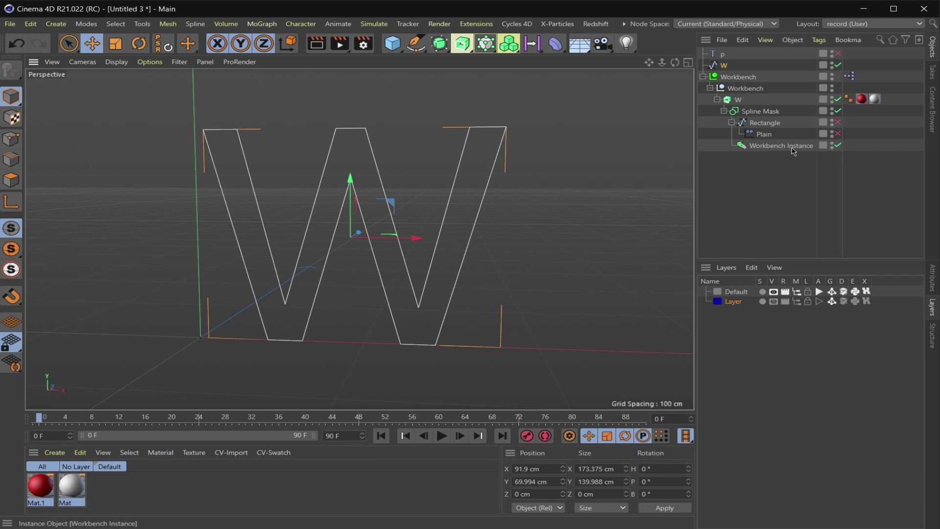
Check the Workbench Instance's Reference Object and set the Workbench null's Replace letter to the W spline.
left_click(757, 146)
key("shift+F5")
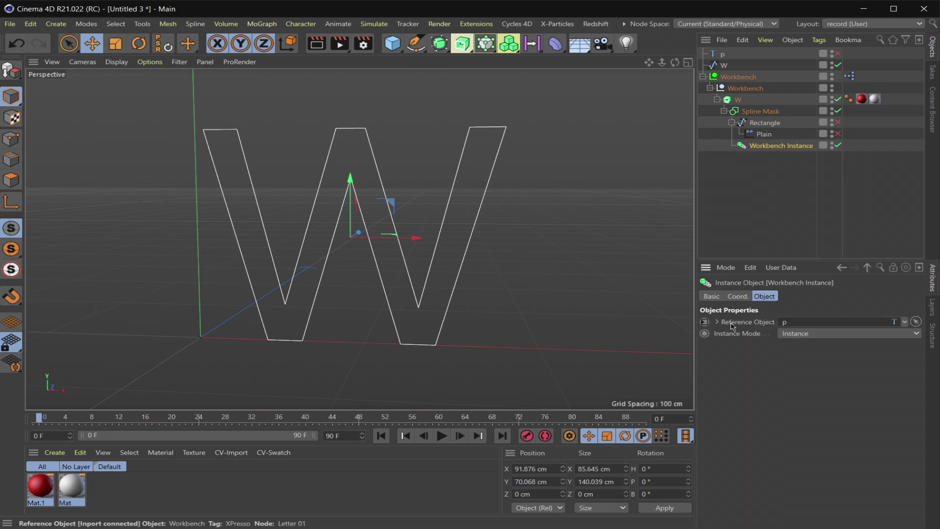
left_click(739, 77)
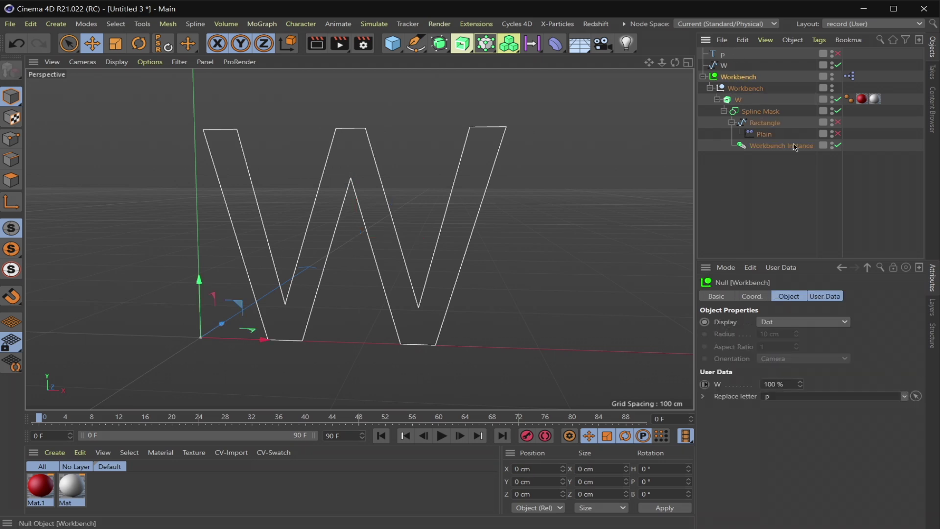
left_click(915, 396)
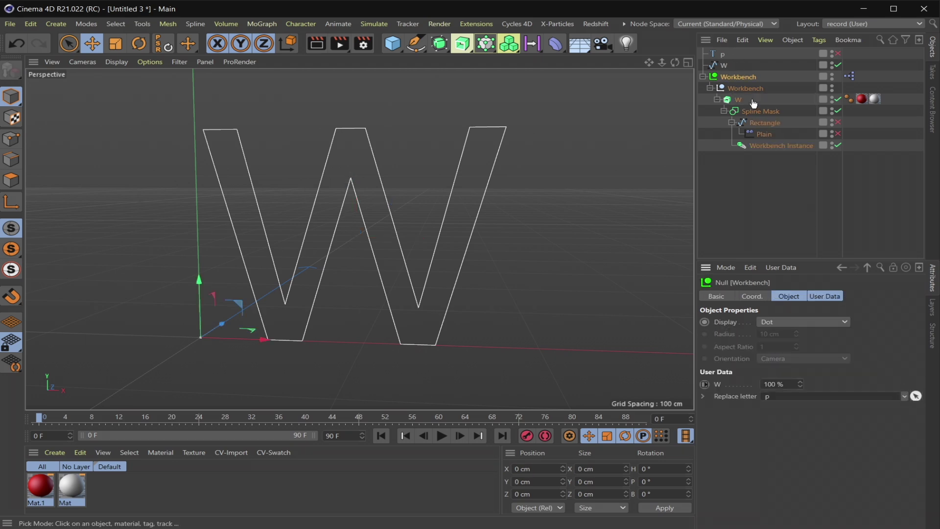
left_click(724, 69)
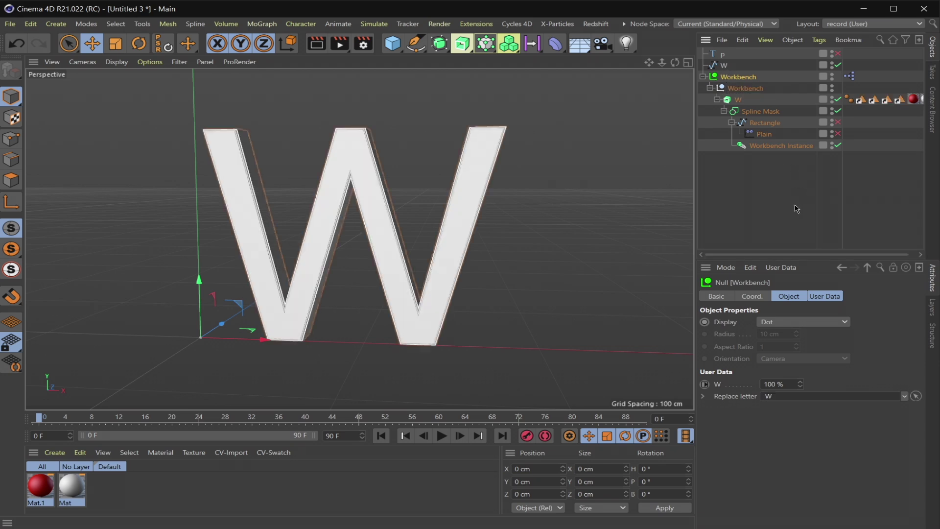
left_click(815, 221)
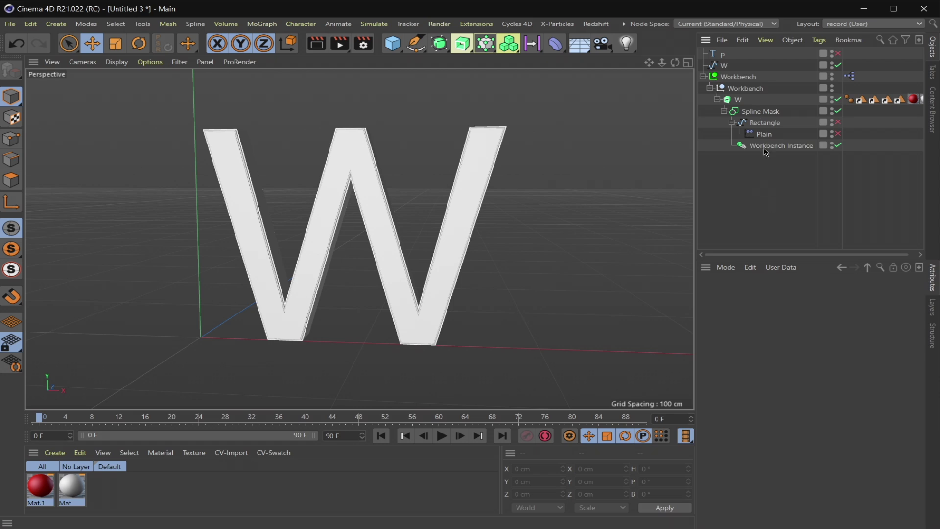
Open the Workbench null's user data manager and examine the settings of the W and Replace letter entries.
left_click(739, 77)
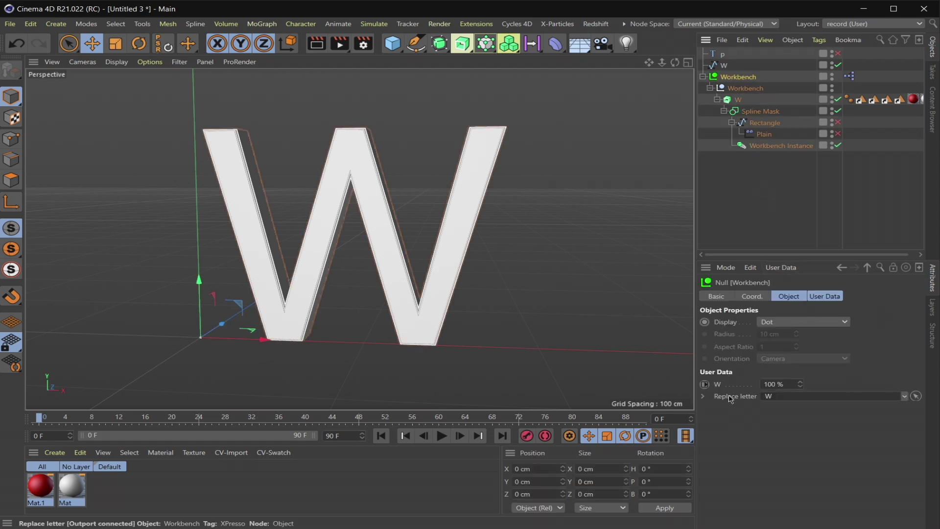
left_click(782, 268)
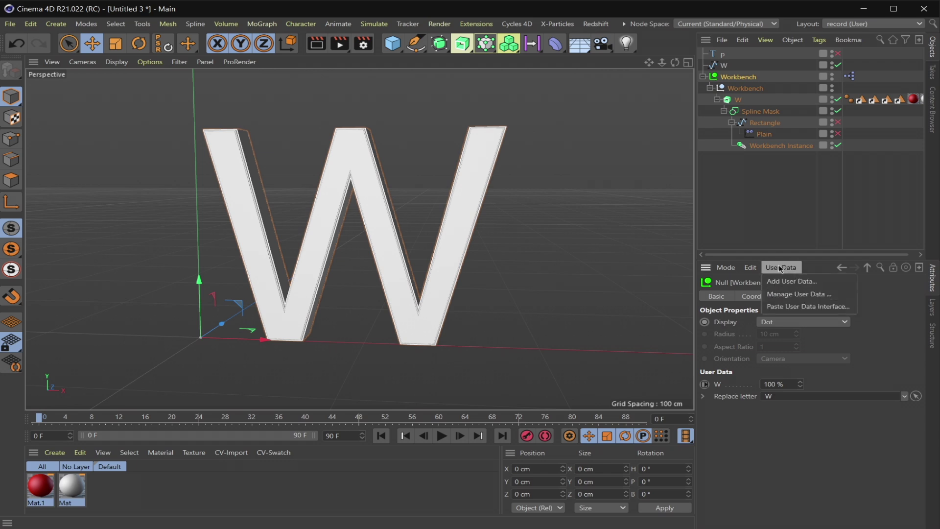
left_click(800, 295)
left_click_drag(670, 132, 553, 168)
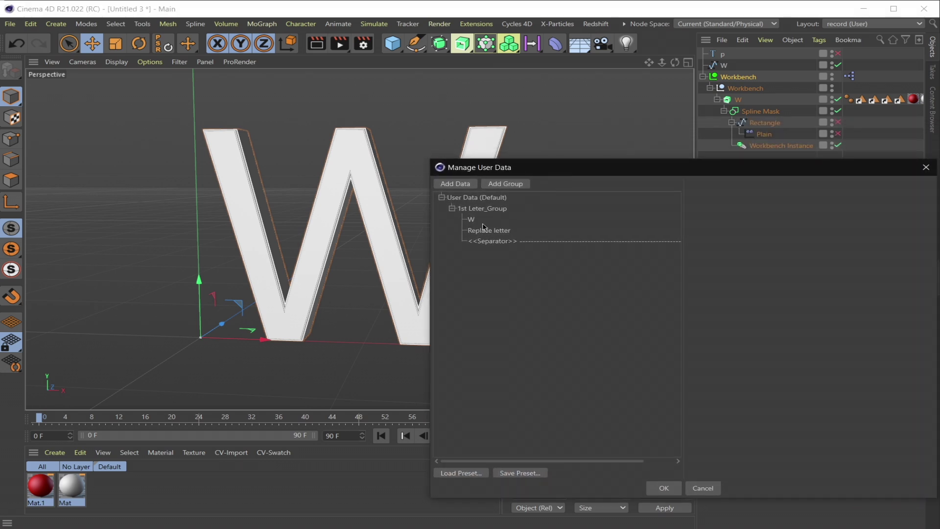
left_click(473, 221)
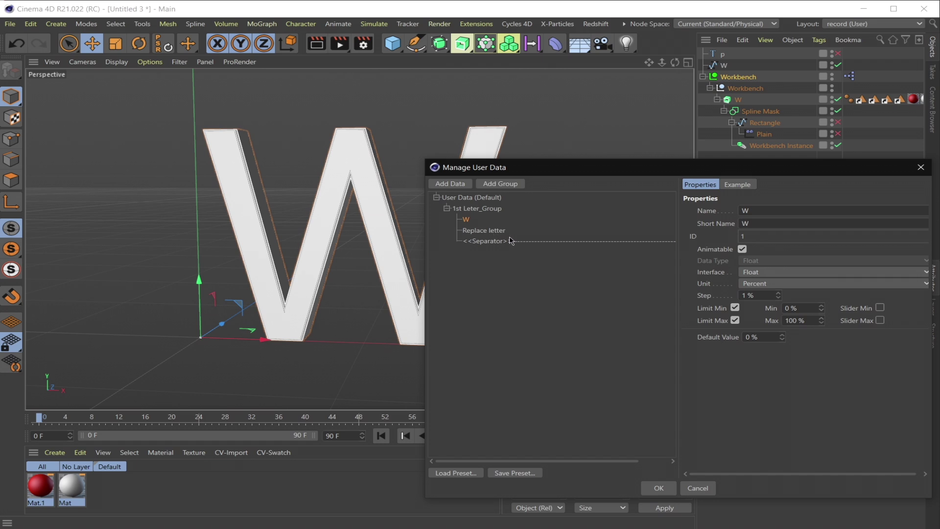
left_click(485, 230)
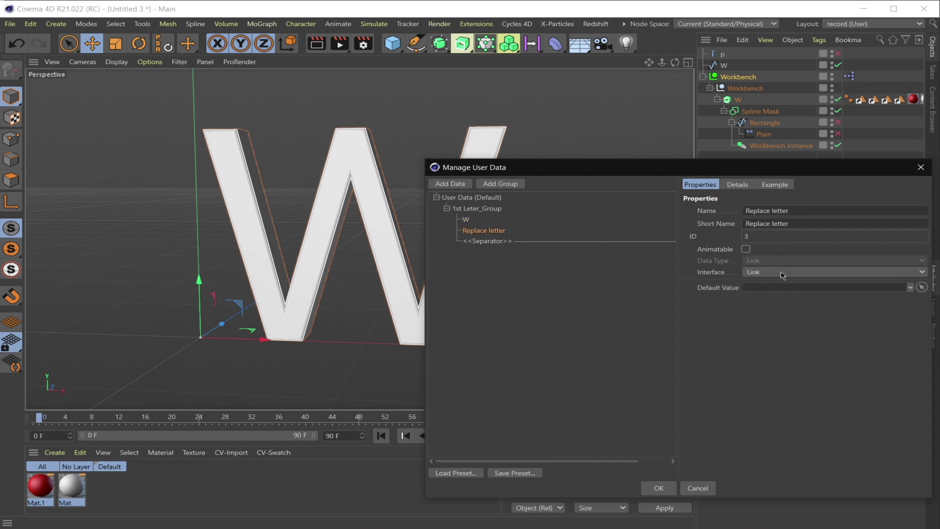
left_click(450, 184)
left_click(813, 262)
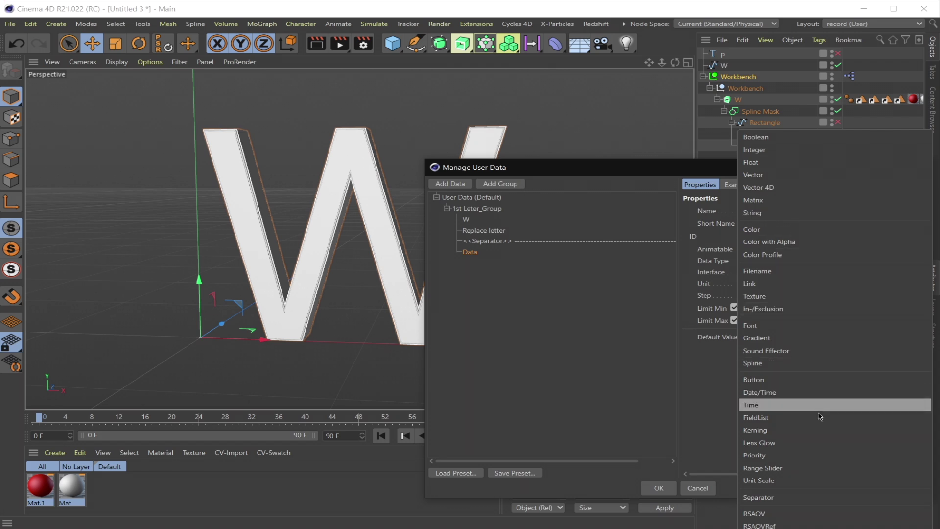
left_click(793, 290)
left_click(529, 282)
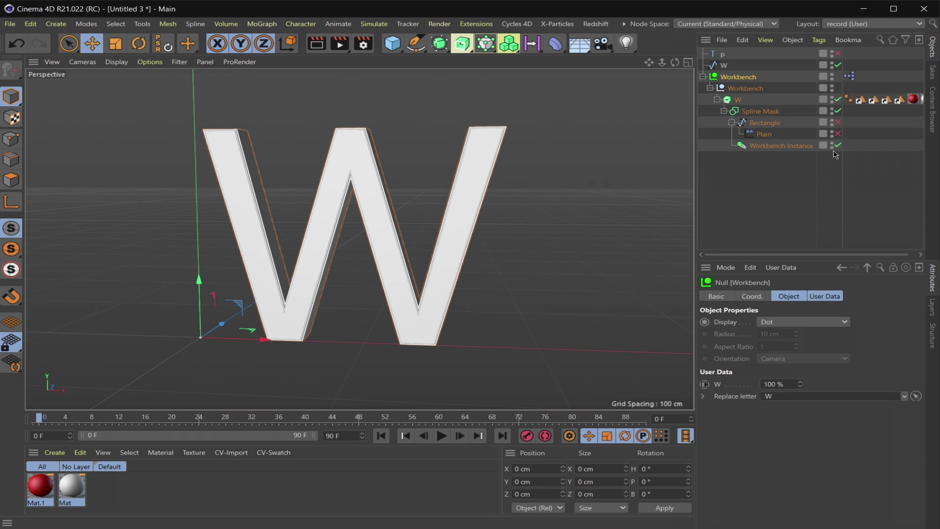
Add an XPresso tag to the outer Workbench null and move its node editor clear of the object list.
right_click(747, 82)
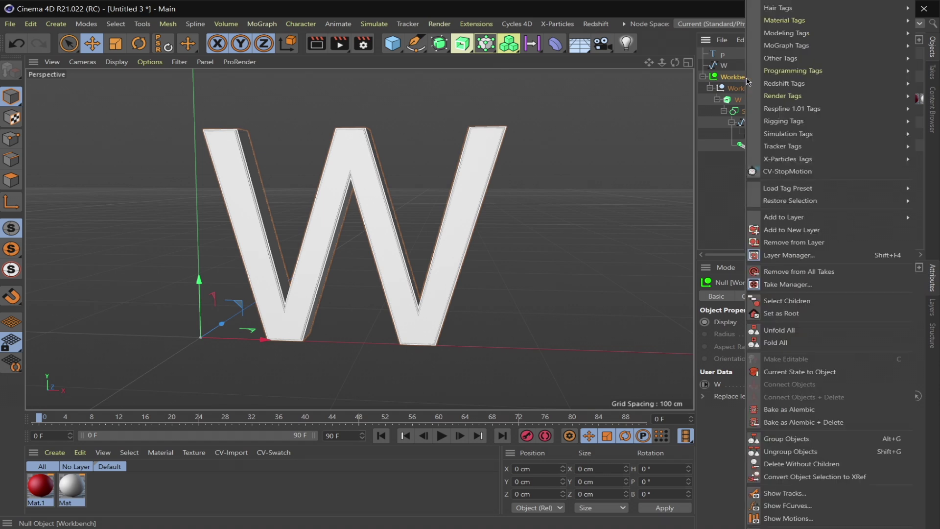
mouse_move(832, 74)
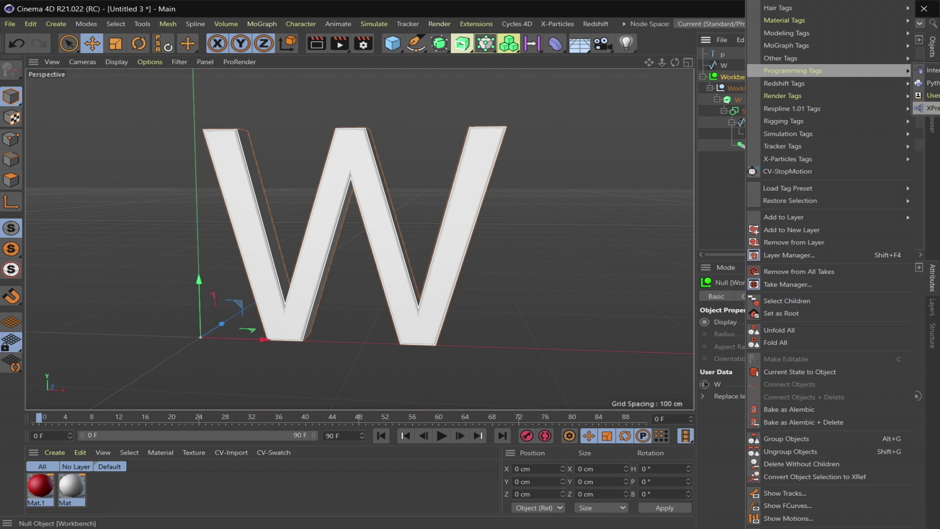
left_click(930, 108)
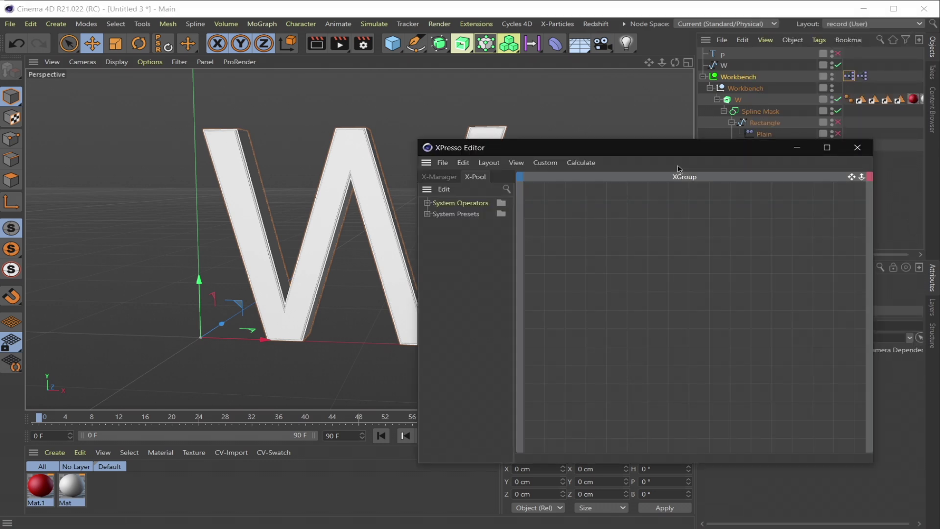
left_click_drag(670, 149, 568, 163)
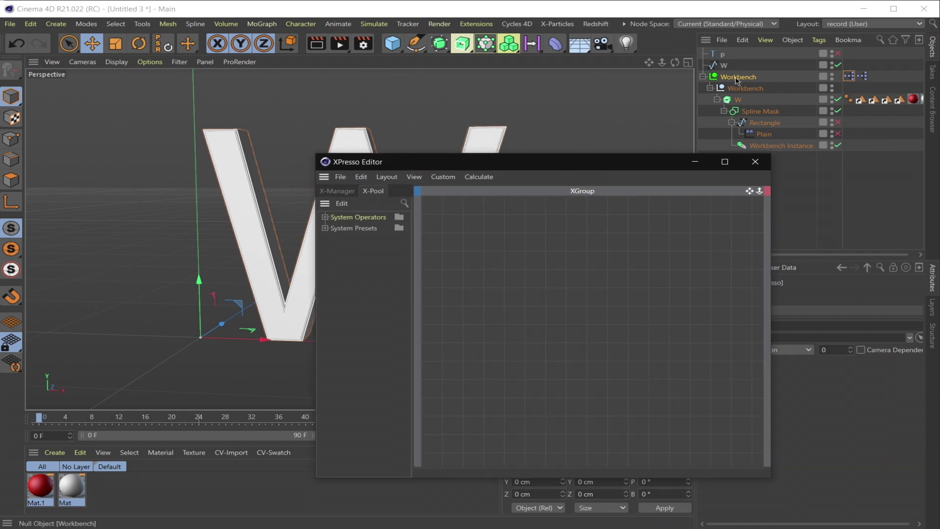
Add the Workbench null as an XPresso node with Replace letter and W outputs from its 1st Leter_Group user data.
left_click_drag(735, 77, 481, 220)
left_click(481, 210)
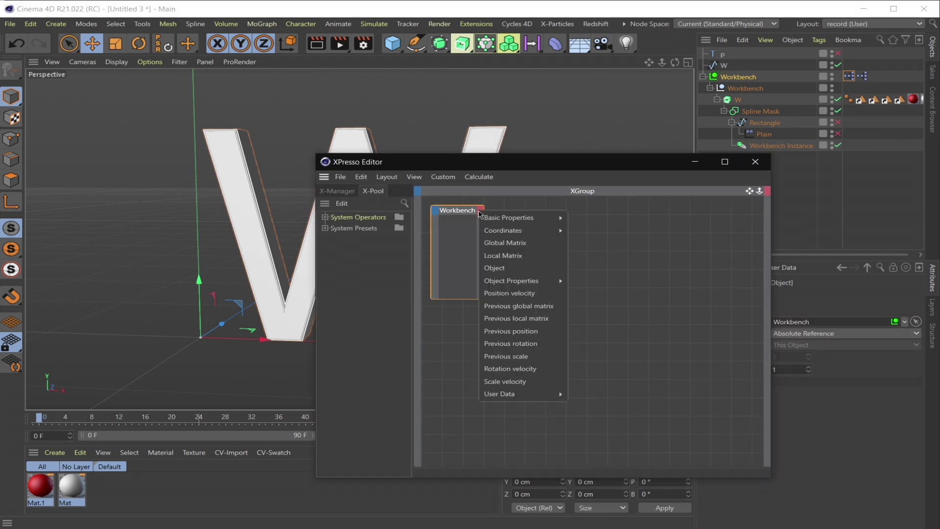
mouse_move(517, 397)
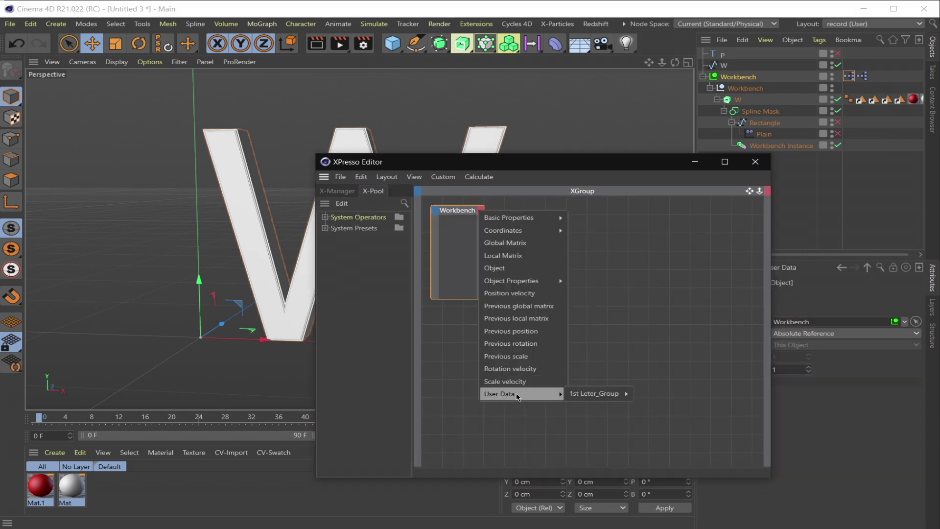
mouse_move(601, 400)
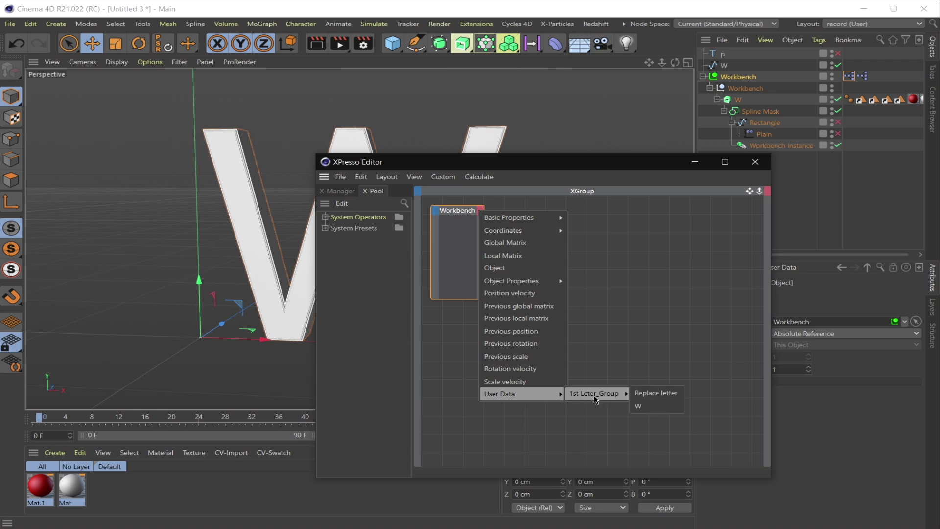
left_click(665, 398)
left_click(482, 208)
mouse_move(612, 395)
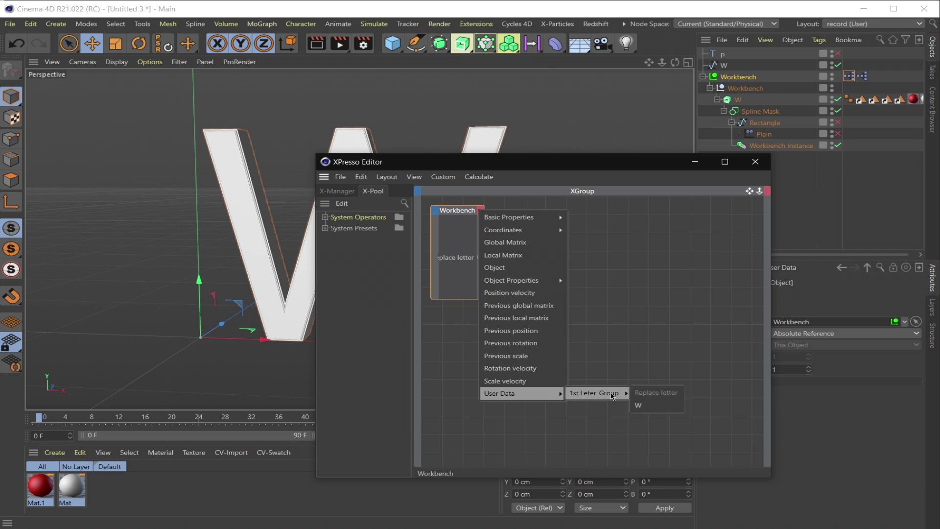
left_click(654, 407)
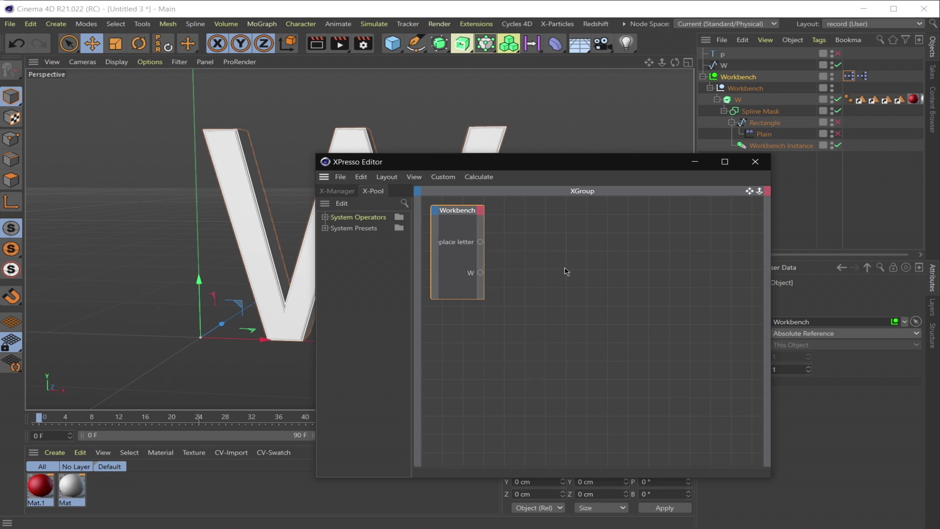
left_click_drag(459, 211, 467, 212)
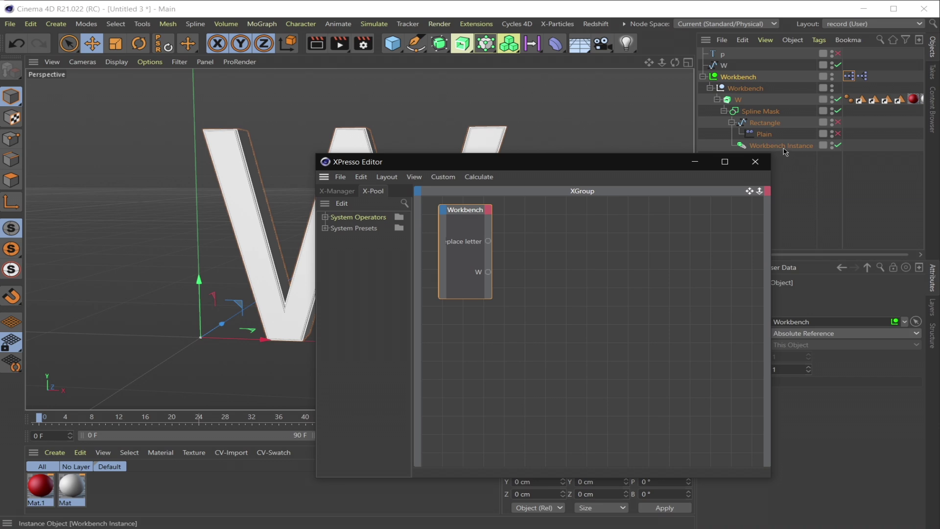
Add the Workbench Instance as an XPresso node, connect Replace letter to its Reference Object input, and check the instance's object properties.
left_click_drag(785, 151, 609, 276)
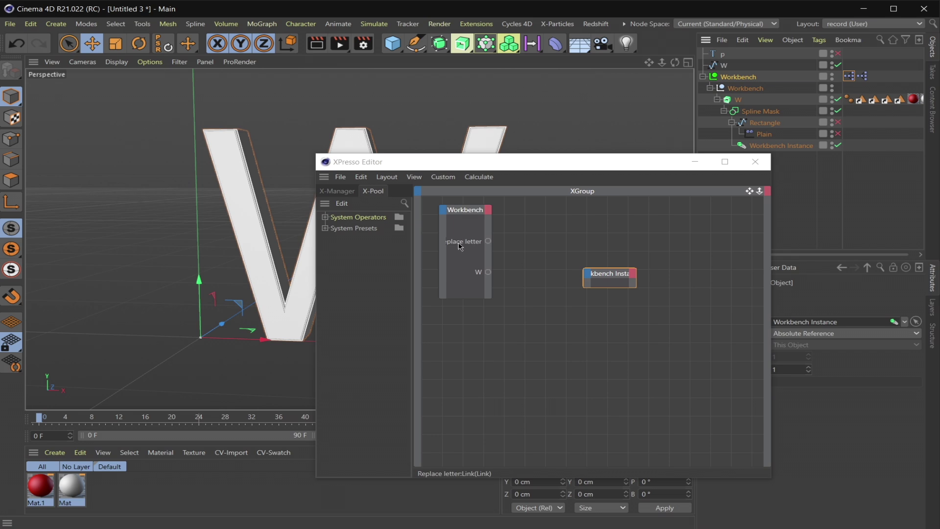
left_click_drag(489, 242, 586, 275)
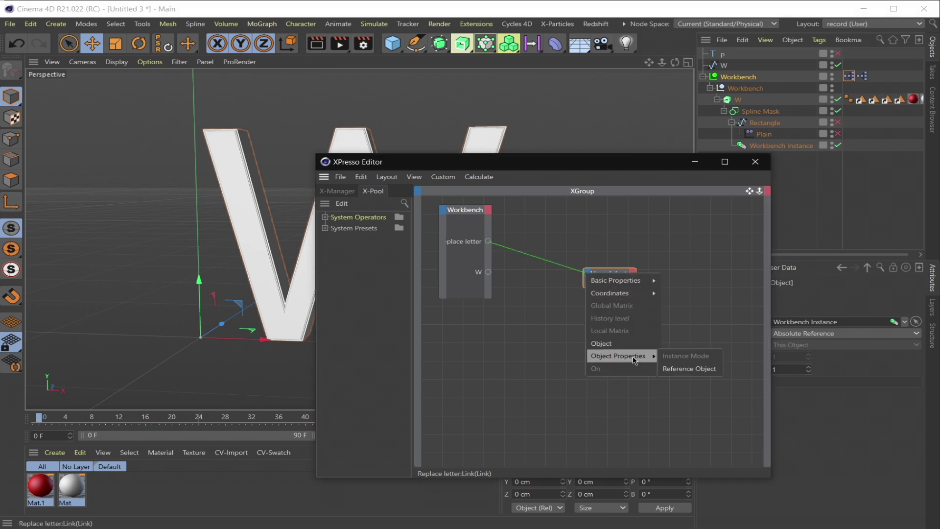
left_click(690, 369)
left_click_drag(607, 272, 571, 232)
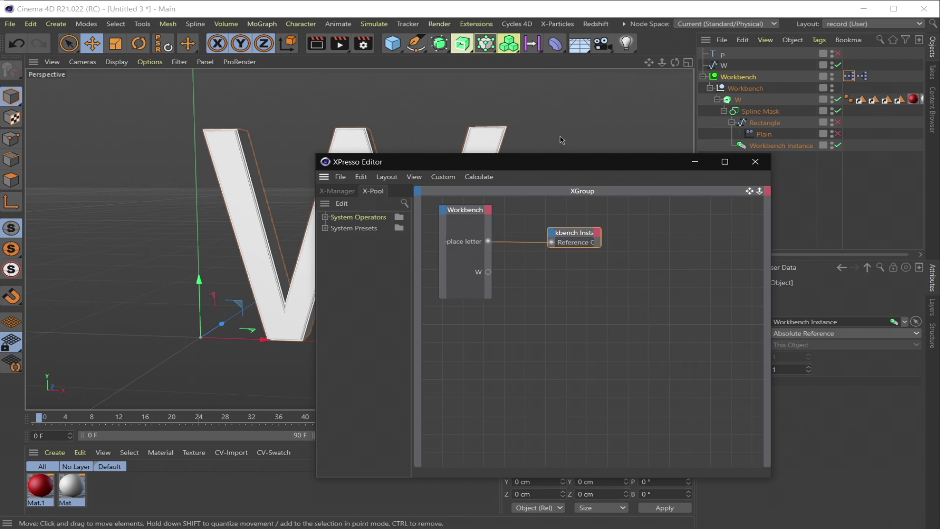
left_click_drag(590, 163, 483, 156)
left_click(764, 324)
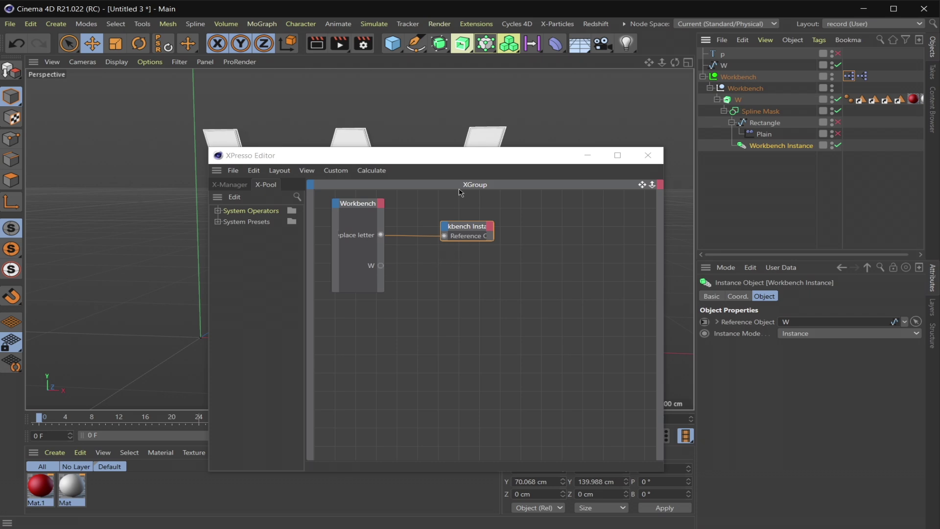
Enable the Rectangle spline and disable the W extrude and Spline Mask, keeping the node editor clear of the viewport splines.
left_click_drag(474, 164, 632, 280)
left_click(760, 115)
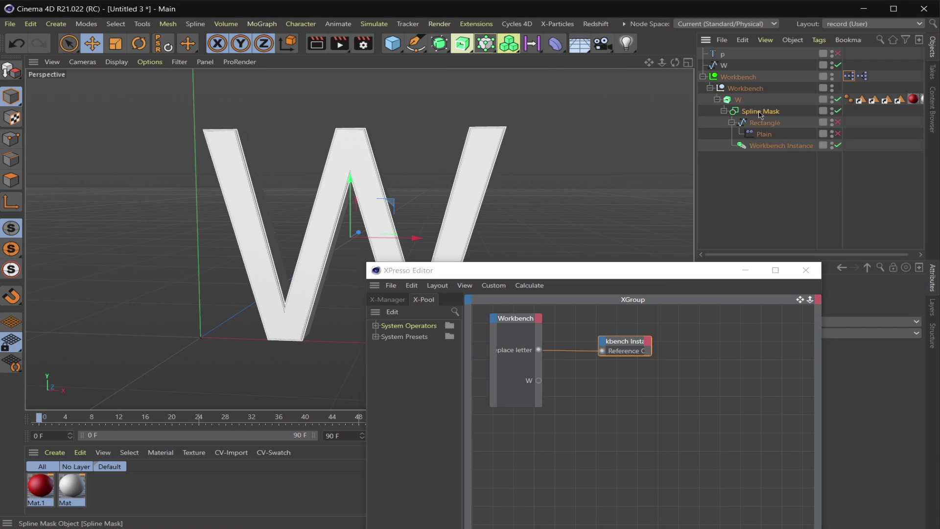
left_click(770, 127)
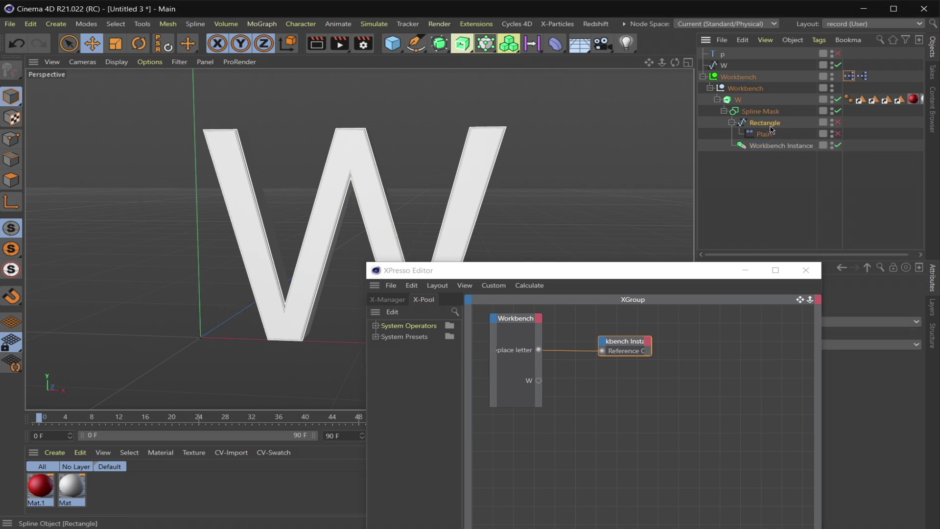
left_click(838, 122)
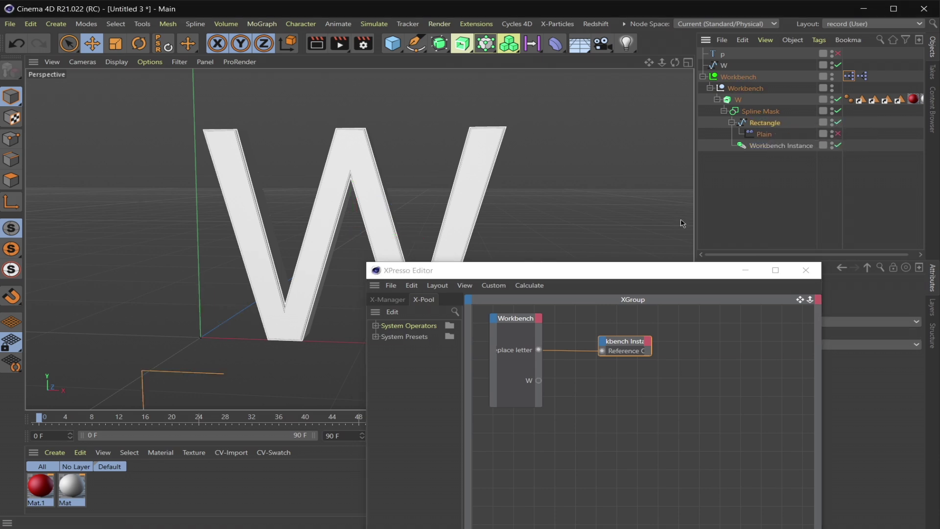
left_click(837, 100)
left_click_drag(496, 272, 684, 326)
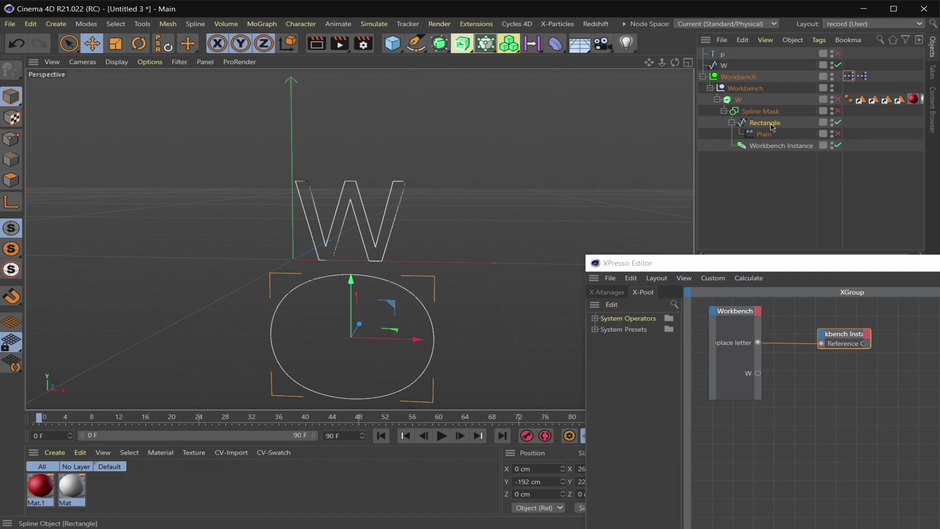
Add the Rectangle spline as an XPresso node below the Workbench Instance node and bring the whole node into view.
left_click_drag(766, 127, 864, 164)
left_click_drag(906, 422, 914, 415)
left_click_drag(764, 125, 919, 436)
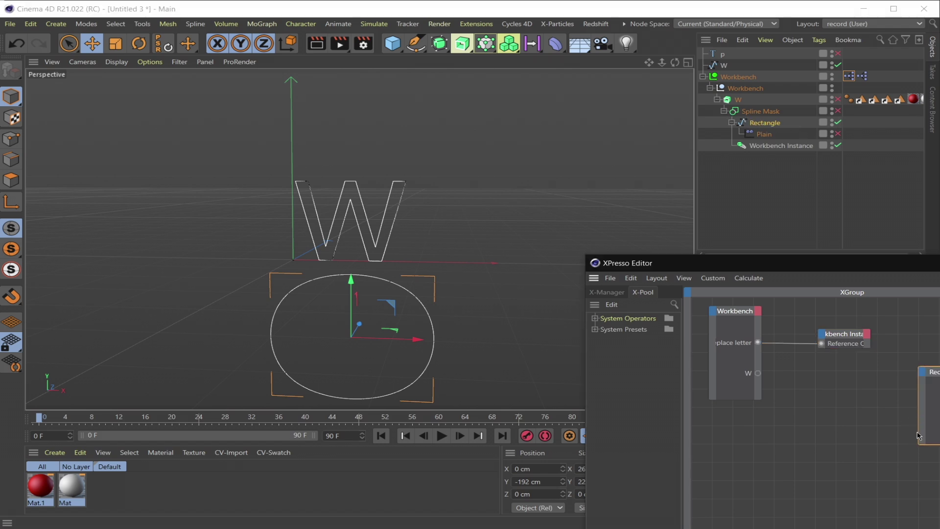
left_click_drag(918, 403, 855, 406)
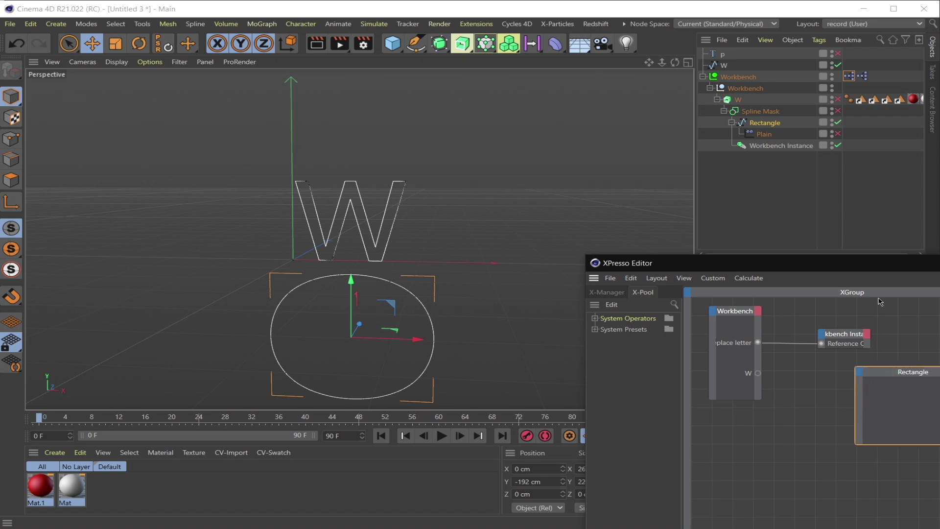
left_click_drag(880, 264, 558, 288)
left_click(763, 124)
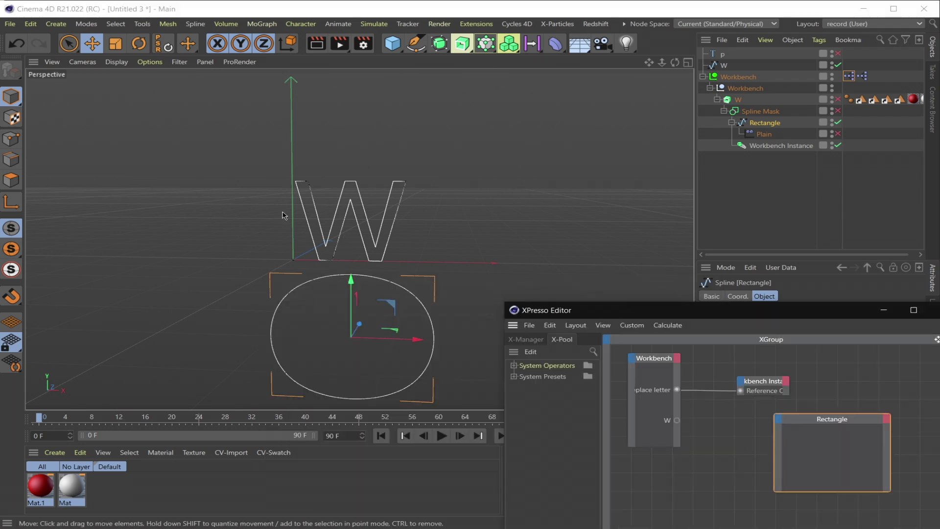
left_click(769, 136)
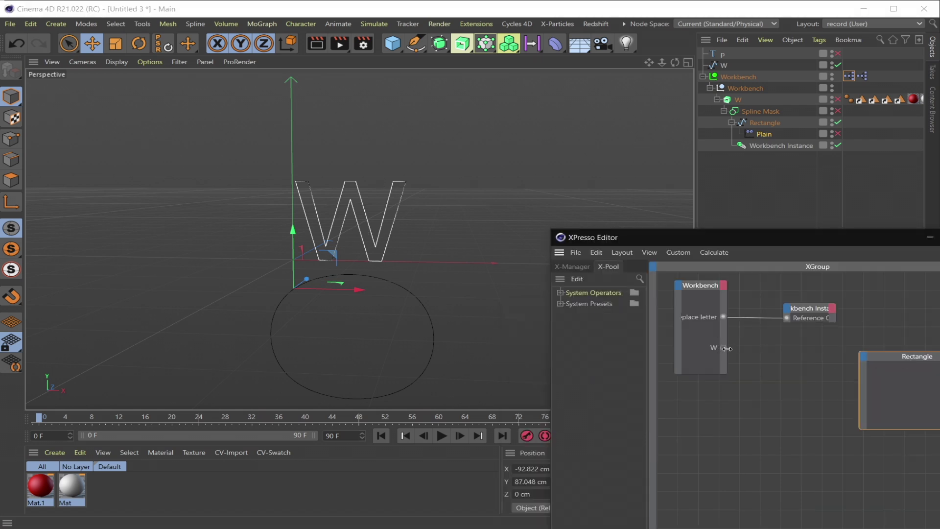
left_click_drag(725, 348, 734, 352)
left_click_drag(897, 237, 744, 355)
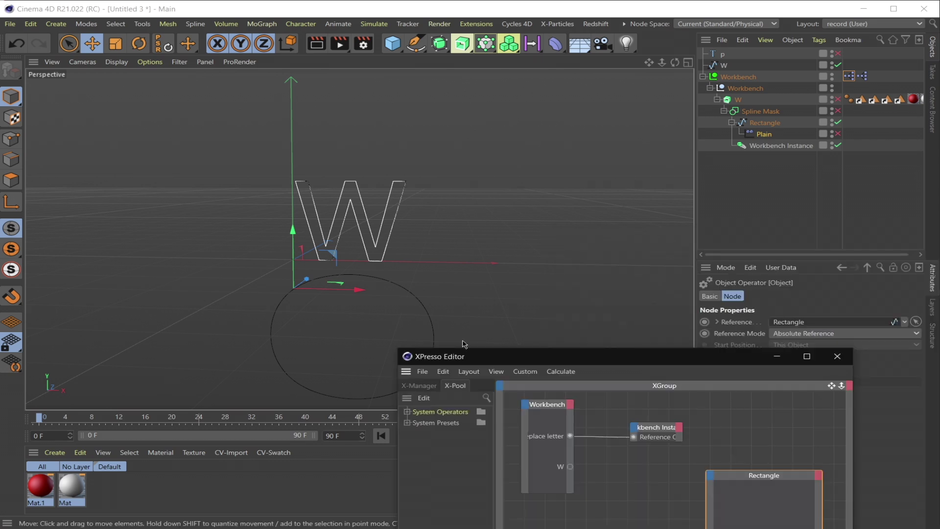
left_click_drag(558, 360, 574, 382)
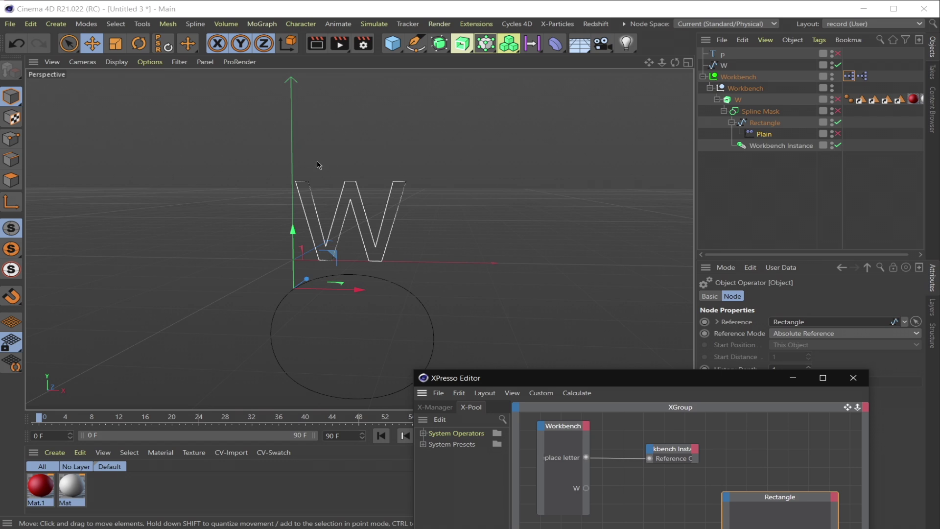
left_click_drag(630, 377, 712, 237)
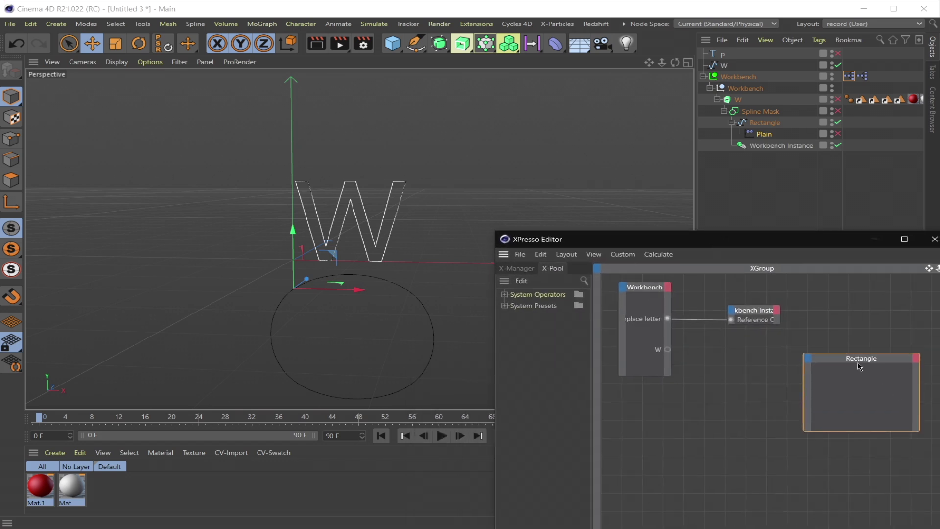
Move the Rectangle node farther from the Workbench node, search the X-Pool for "ran", and add a Range Mapper node.
left_click_drag(859, 364, 887, 353)
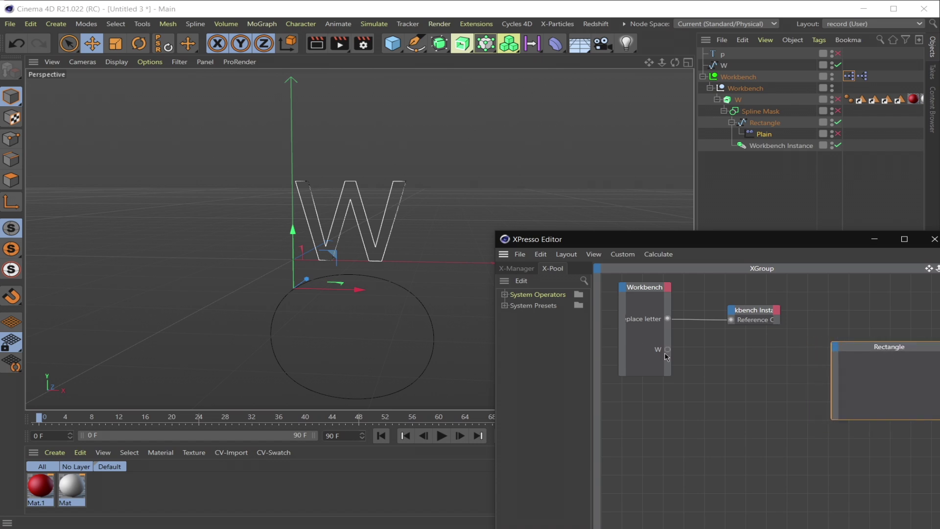
right_click(697, 398)
left_click(547, 284)
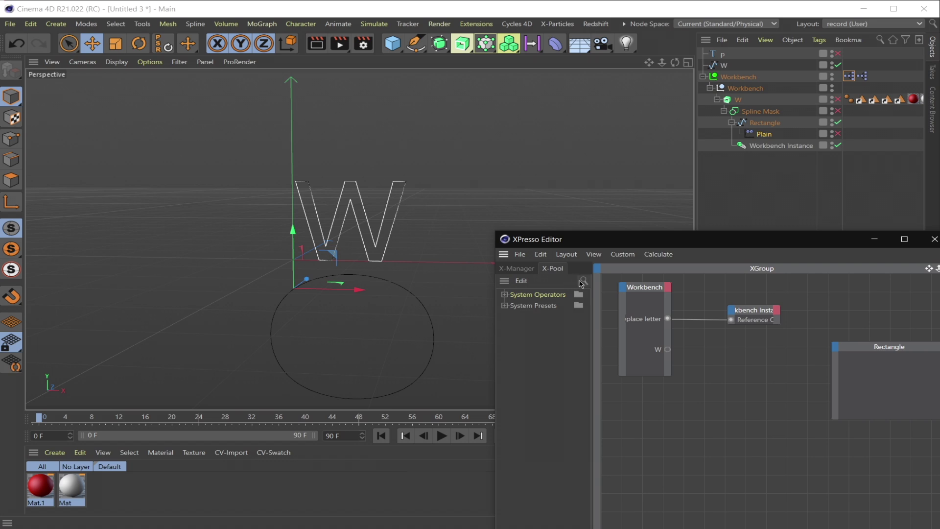
left_click(584, 280)
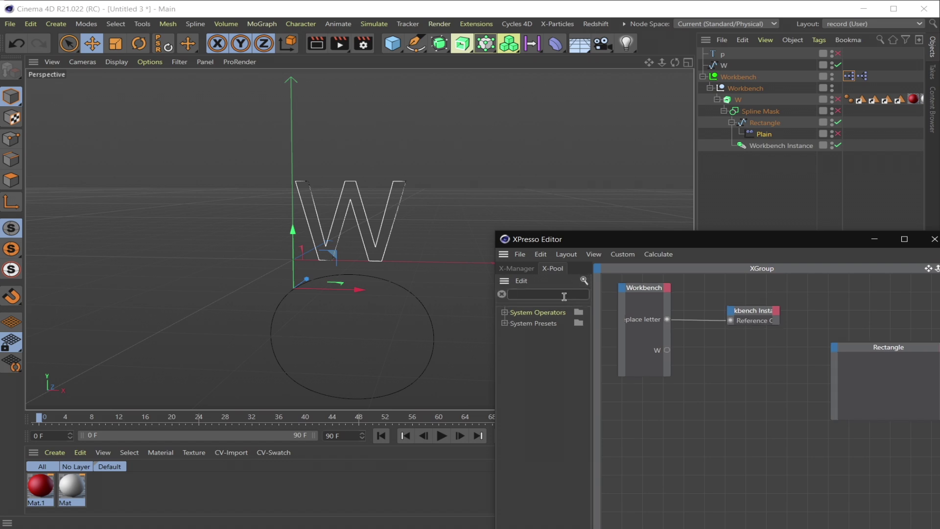
type("ran")
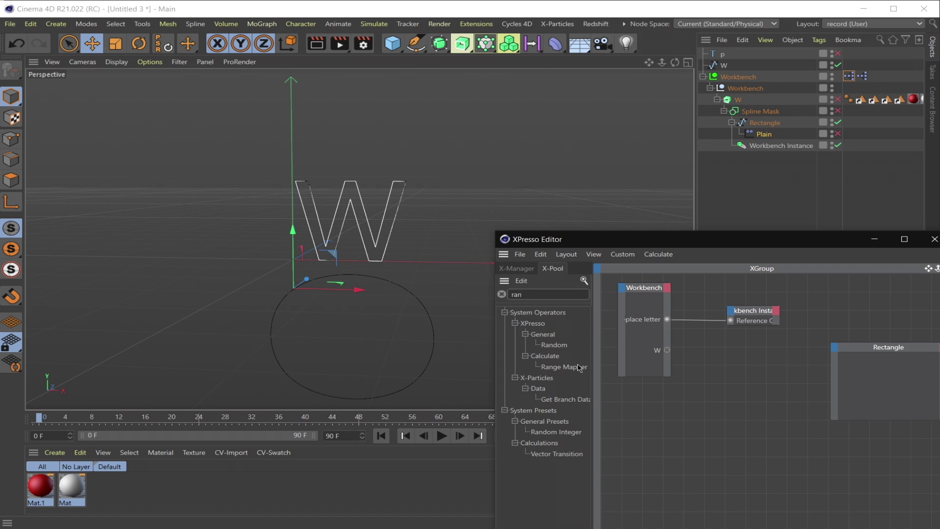
left_click_drag(567, 366, 712, 453)
Widen the object and attribute managers beside the viewport and place the Range Mapper node between the Workbench and Rectangle nodes.
left_click_drag(776, 231, 346, 151)
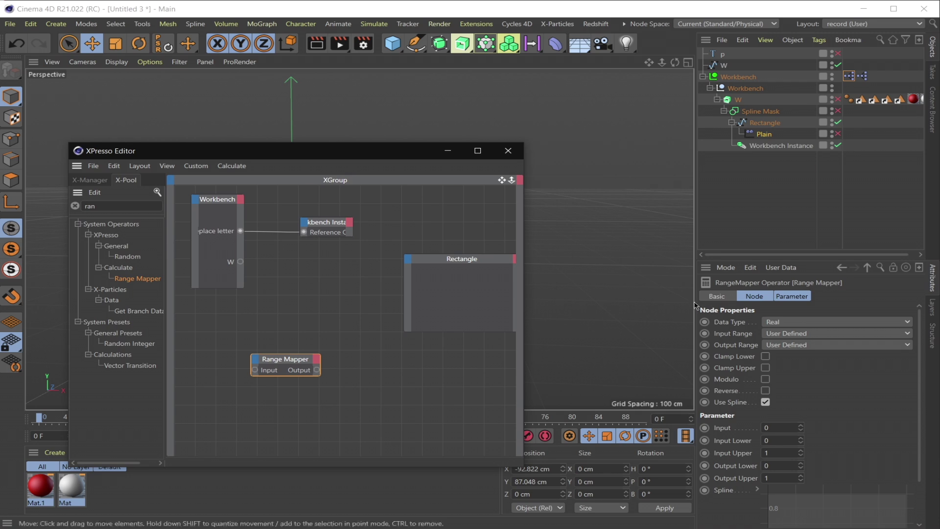
left_click_drag(695, 304, 577, 304)
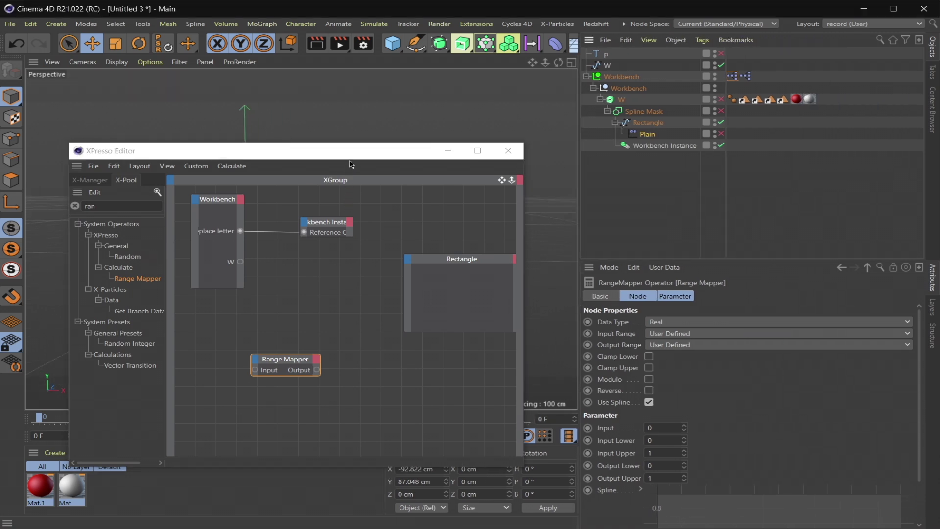
left_click_drag(350, 161, 353, 149)
left_click_drag(285, 350, 317, 300)
left_click(367, 338)
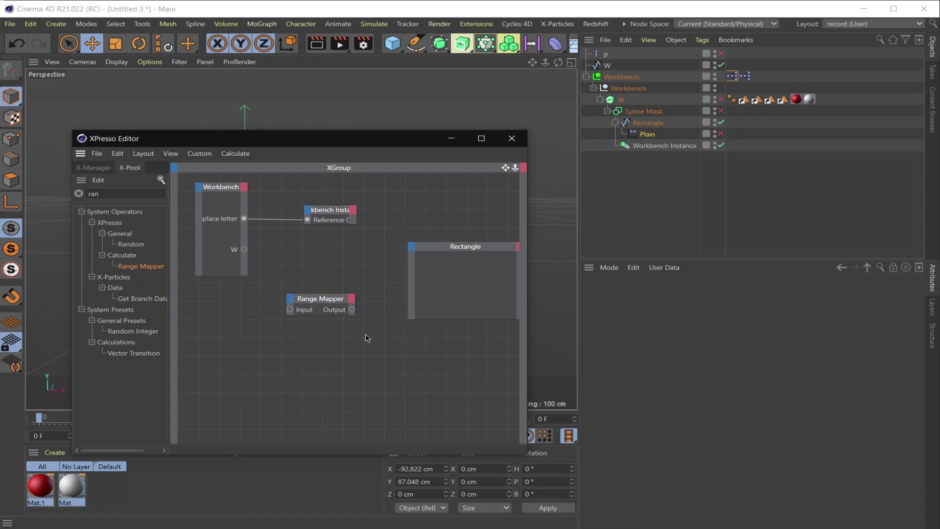
left_click_drag(328, 298, 329, 289)
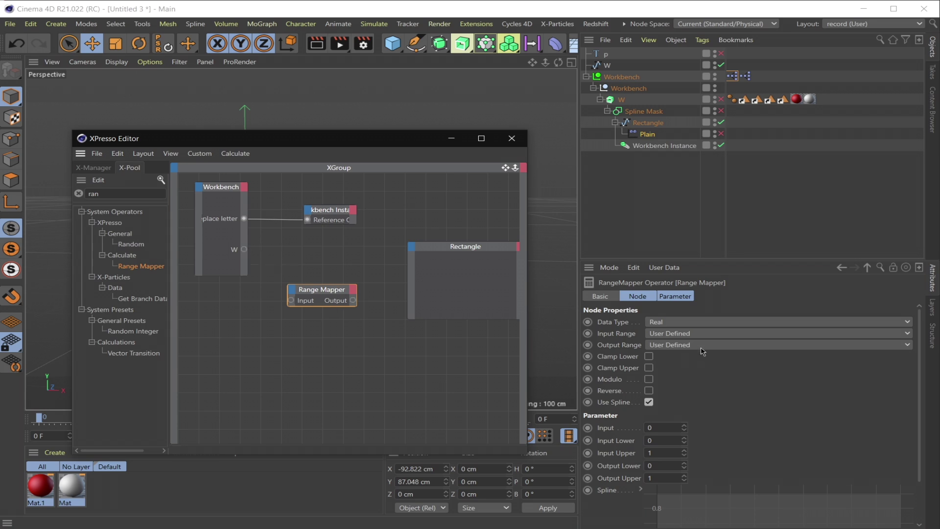
Set the Range Mapper's Input Range to Percent and connect the Workbench node's W output to its Input.
left_click(675, 334)
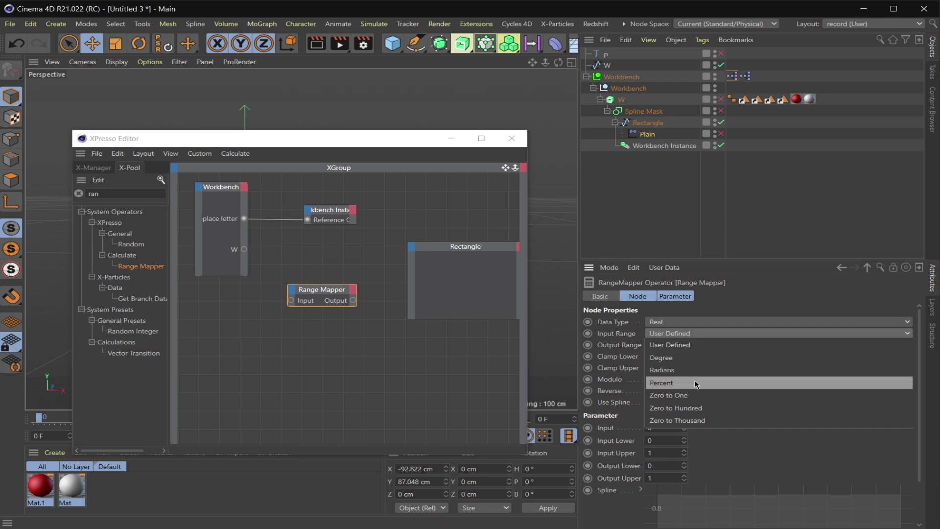
left_click(695, 384)
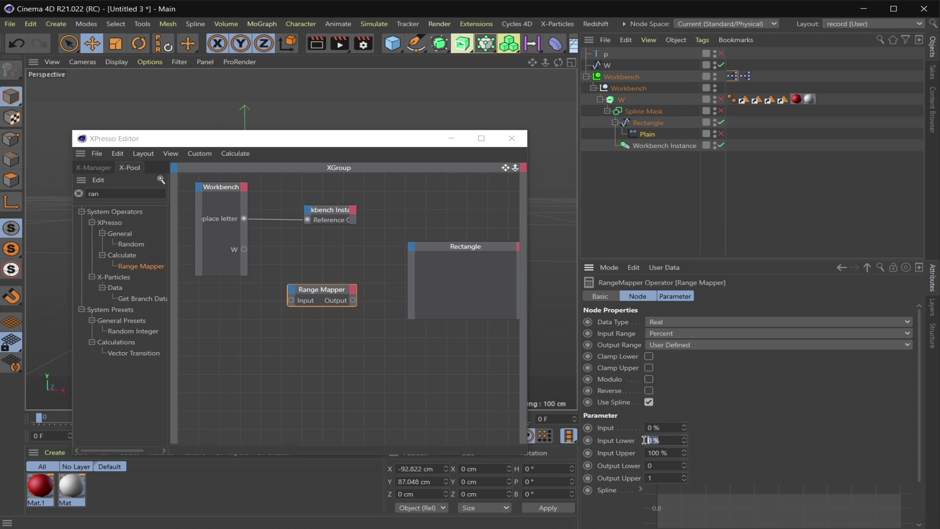
left_click(660, 453)
left_click_drag(244, 249, 288, 270)
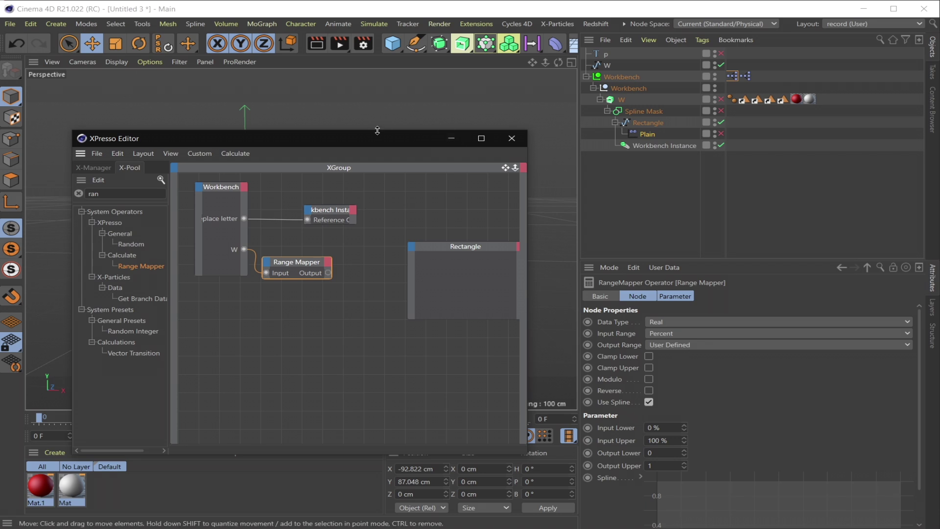
Examine the Rectangle spline's coordinates and freeze transformation values, and compare its position with the W in the viewport.
left_click_drag(375, 136, 789, 257)
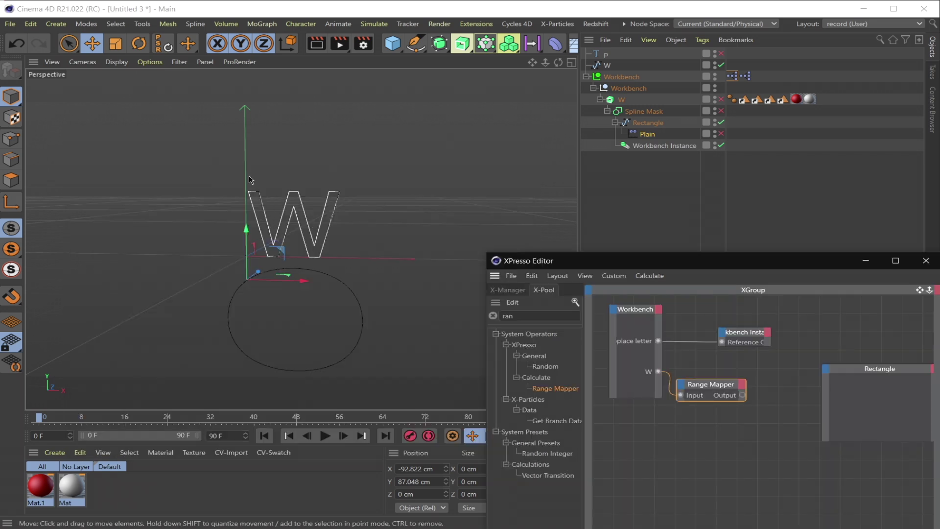
left_click(667, 171)
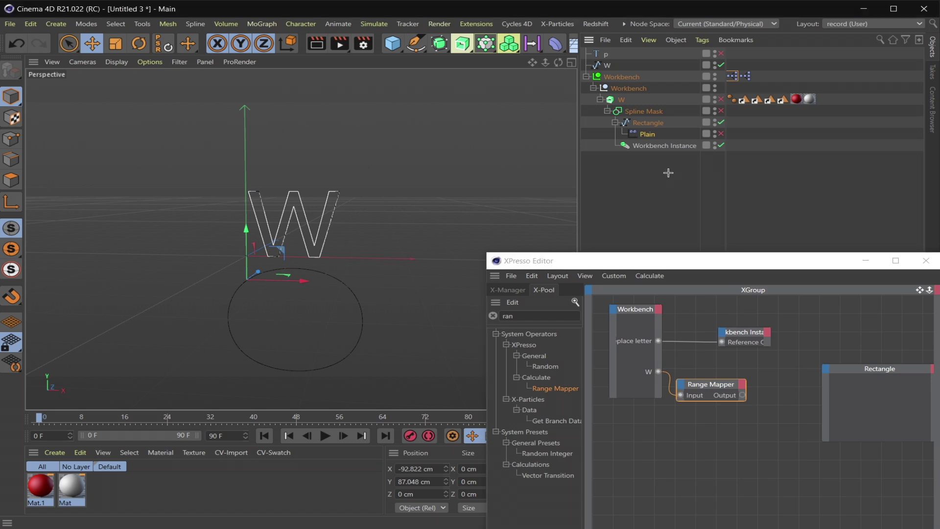
left_click(652, 126)
left_click_drag(812, 269, 373, 304)
left_click(595, 297)
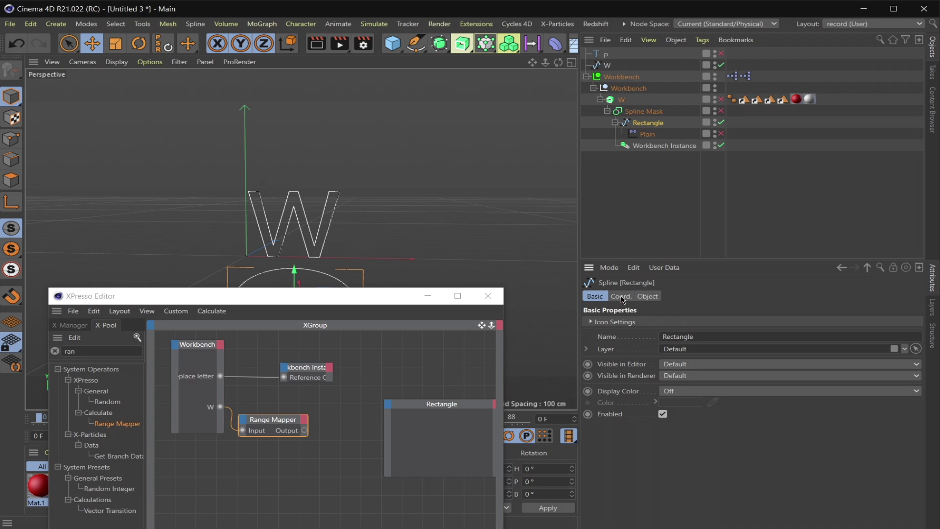
left_click(621, 296)
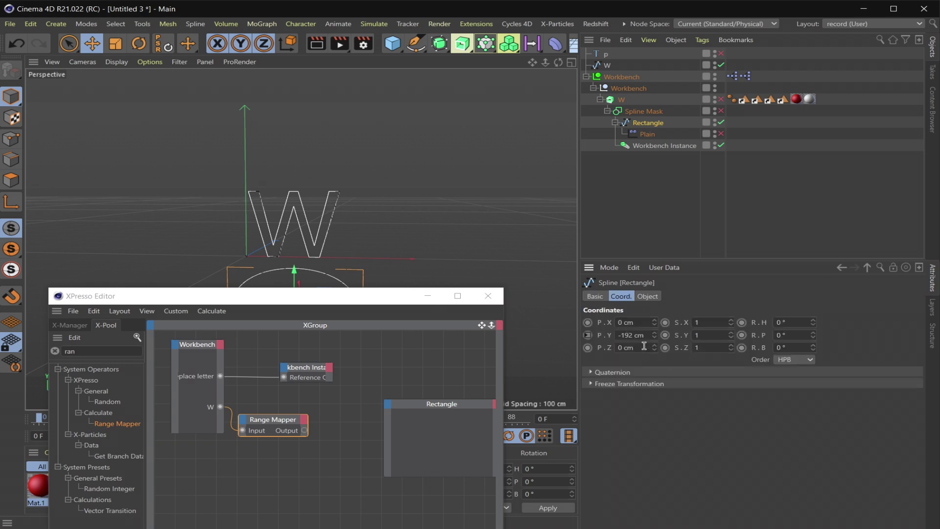
left_click(598, 383)
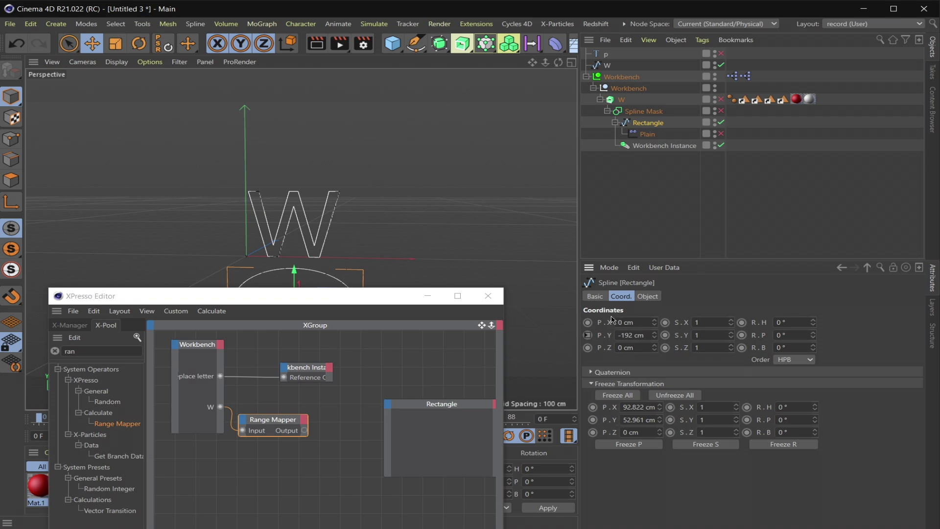
left_click_drag(421, 296, 657, 396)
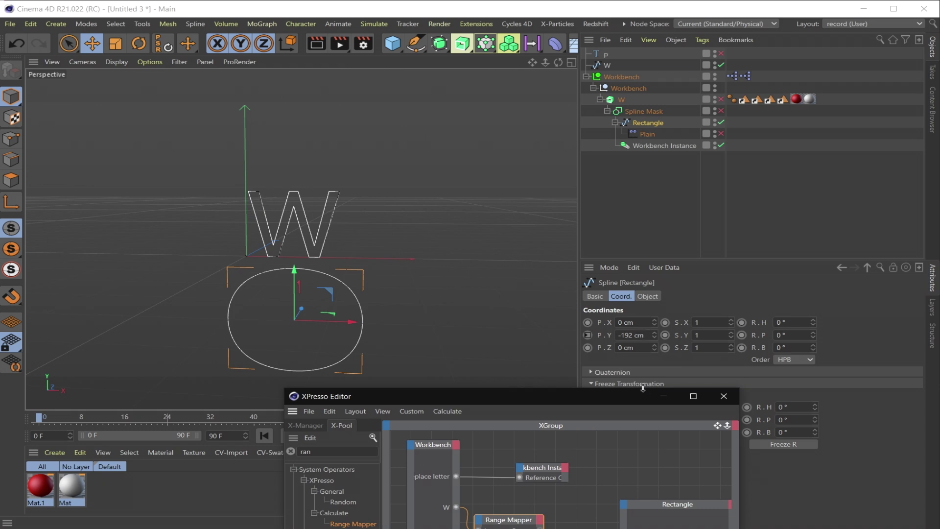
left_click_drag(639, 398, 799, 406)
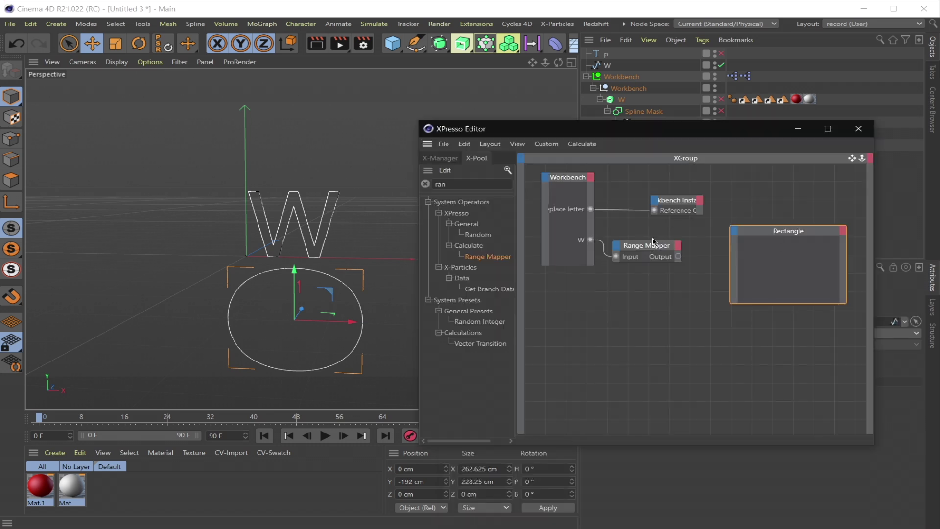
Check the Rectangle's Y position and set the Range Mapper's Output Upper to -192, keeping Output Lower at 0.
left_click(652, 242)
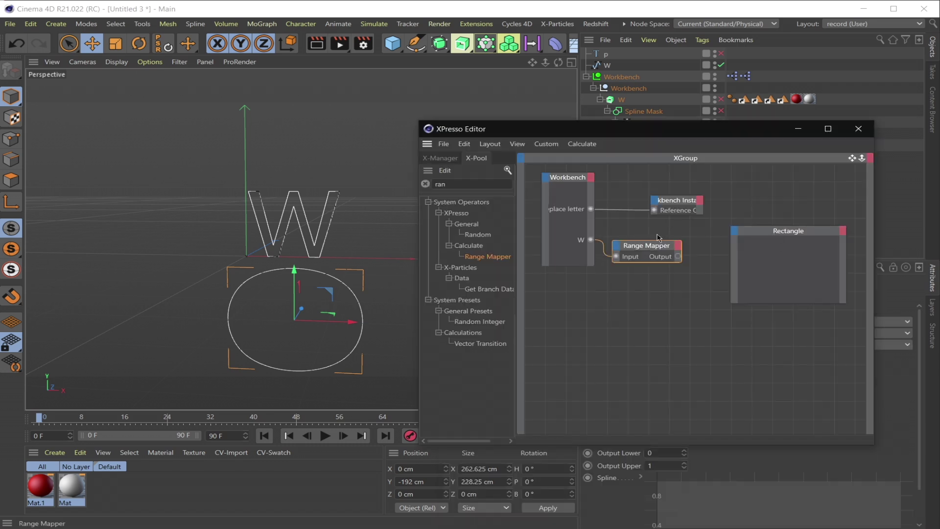
left_click_drag(720, 134, 378, 65)
left_click_drag(654, 453, 598, 456)
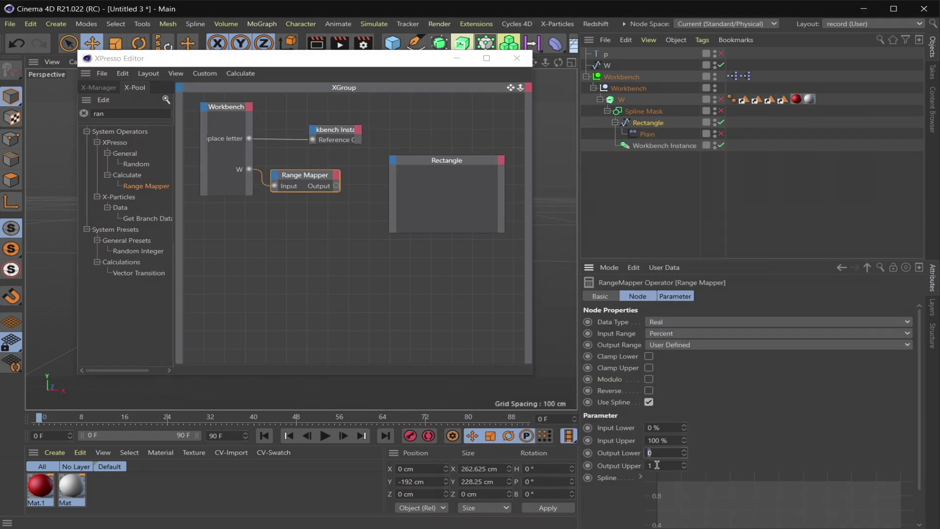
left_click(643, 125)
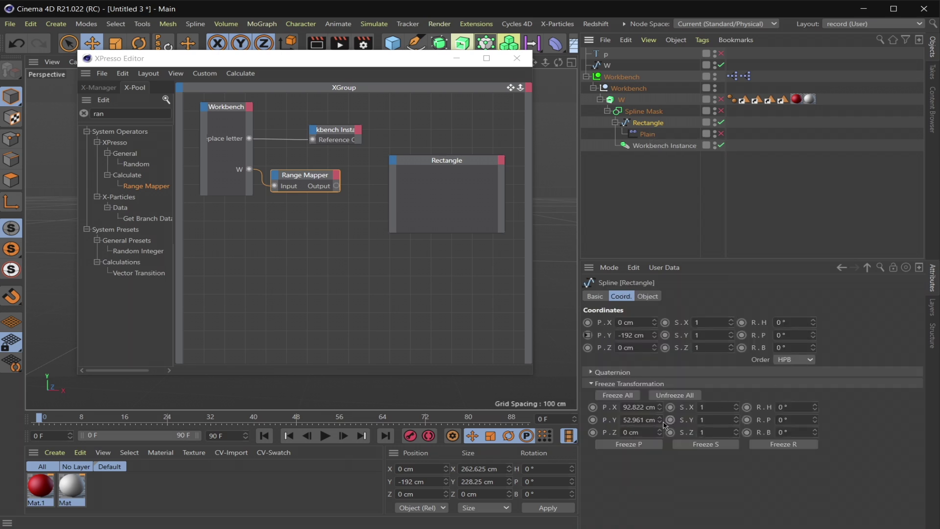
left_click_drag(647, 335, 577, 342)
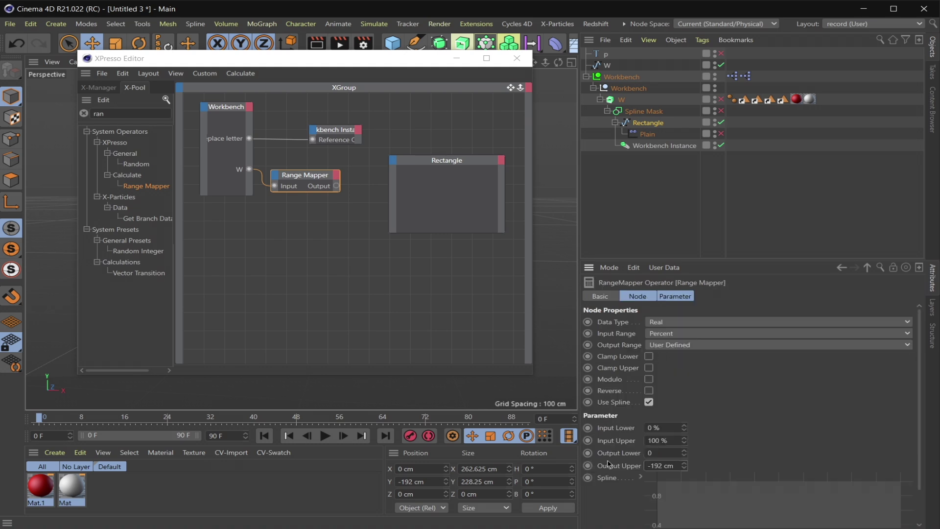
key("Return")
left_click(672, 465)
Connect the Range Mapper's Output to a new Position . Y input on the Rectangle node.
left_click_drag(336, 186, 395, 165)
mouse_move(429, 236)
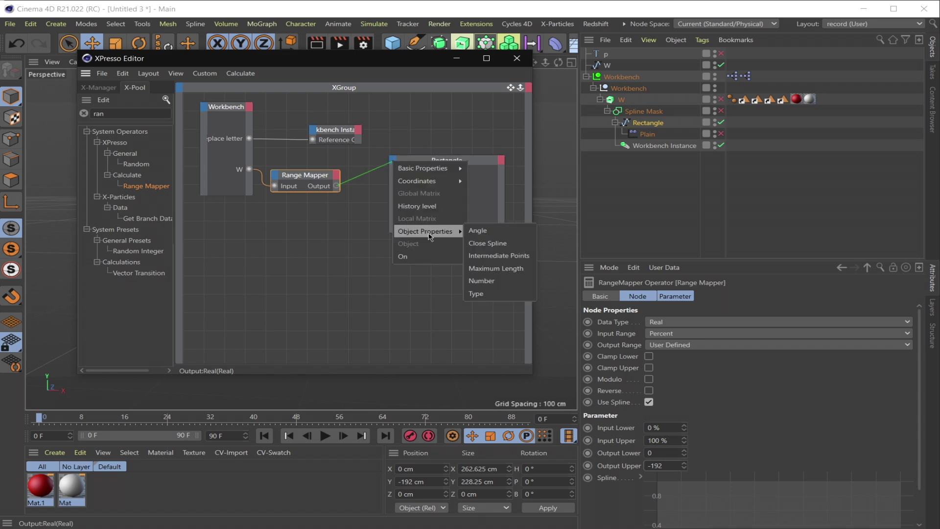
mouse_move(460, 186)
mouse_move(498, 223)
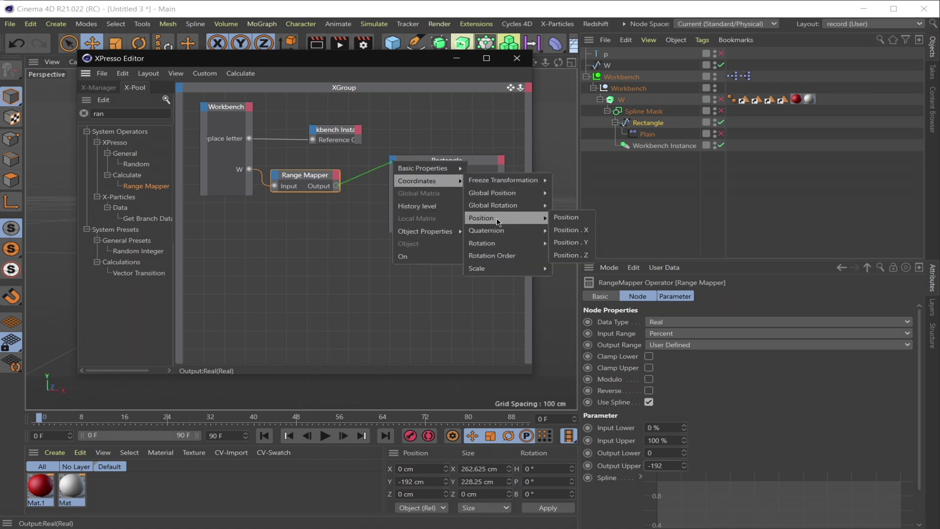
left_click(585, 245)
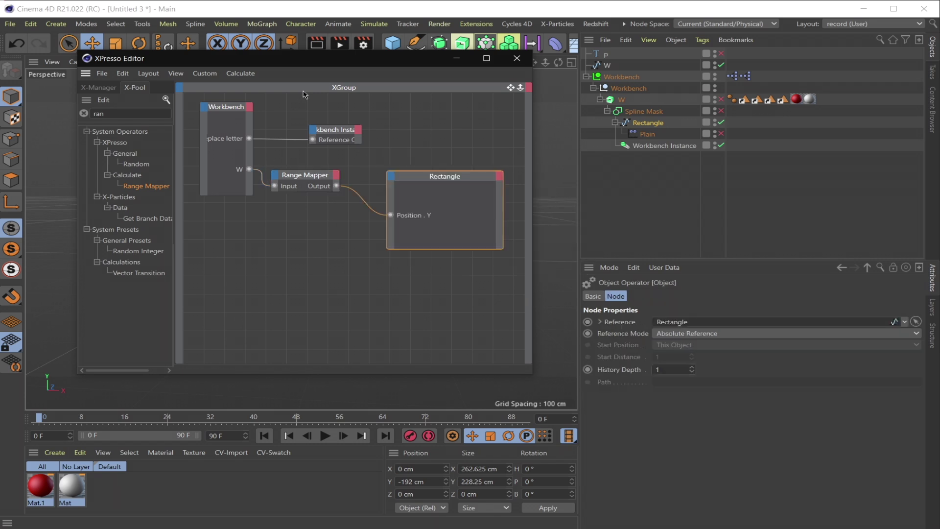
Move the XPresso Editor clear of the W and test the mask's travel by varying the Workbench's W user data between 100% and 0%.
left_click_drag(347, 62, 403, 164)
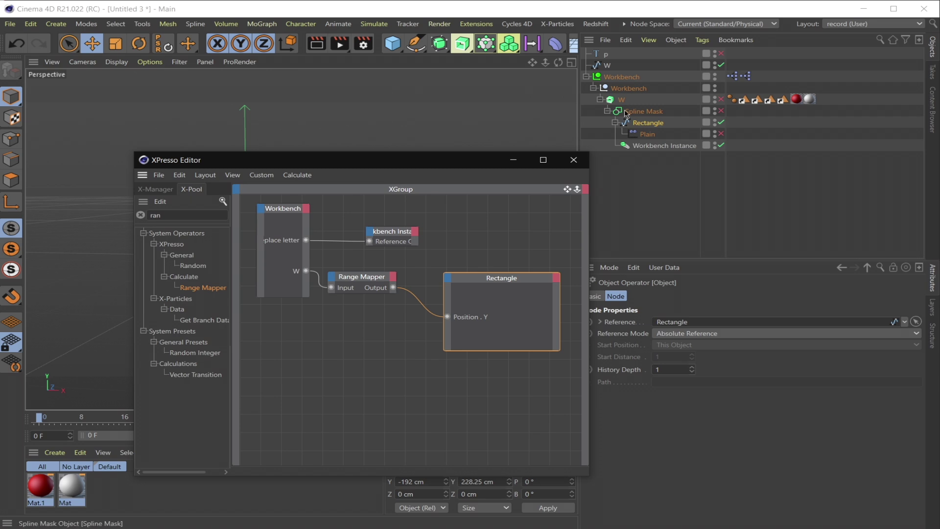
left_click_drag(467, 162, 220, 358)
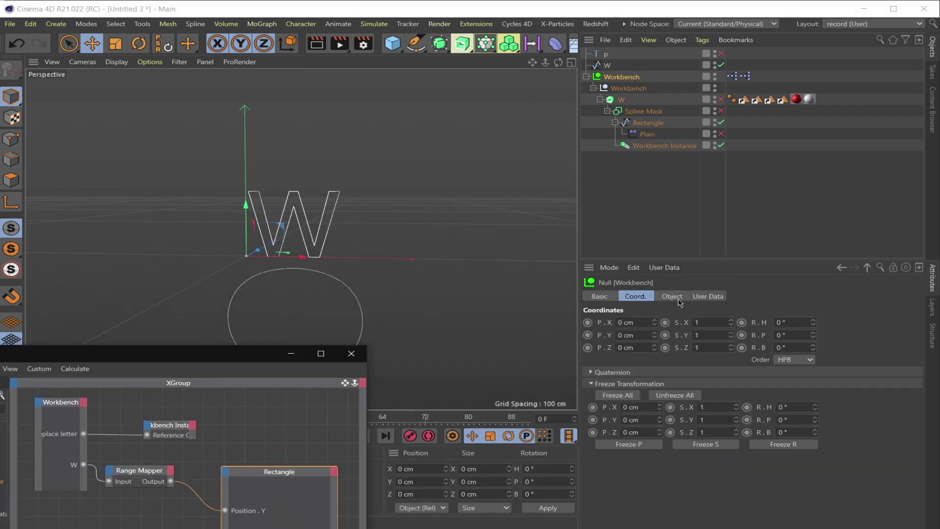
left_click(718, 298)
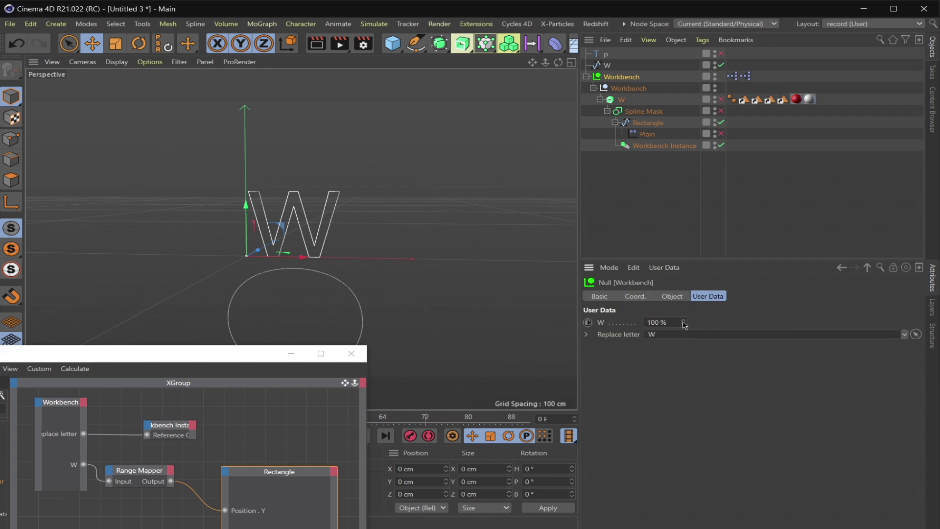
left_click_drag(684, 325, 684, 374)
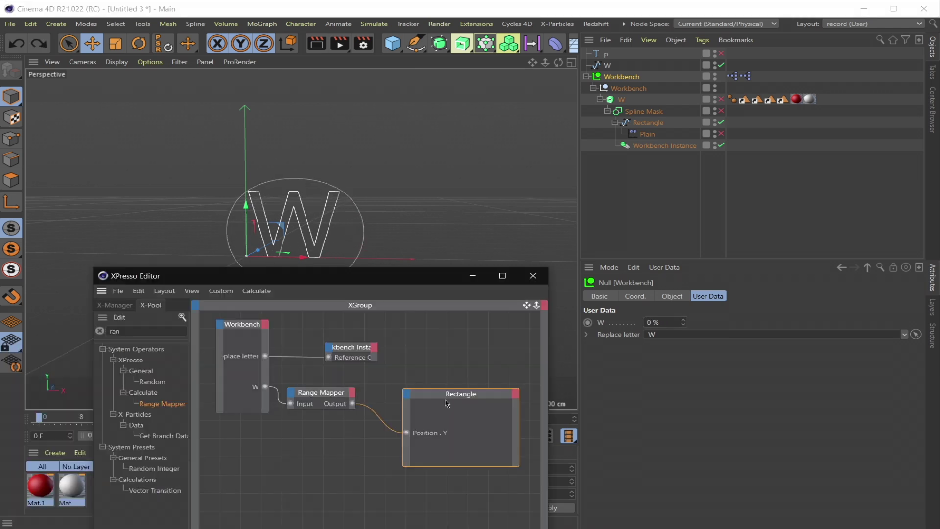
left_click(436, 439)
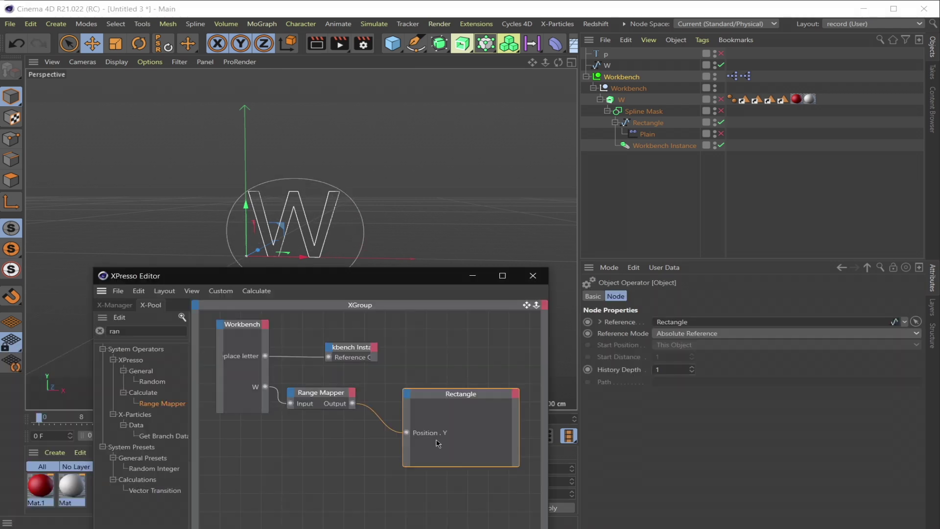
left_click(409, 395)
mouse_move(431, 414)
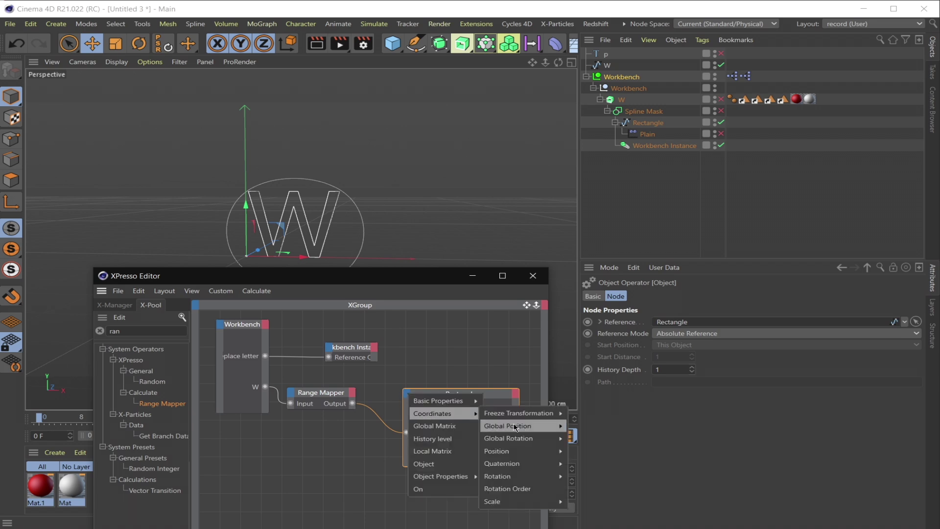
mouse_move(519, 426)
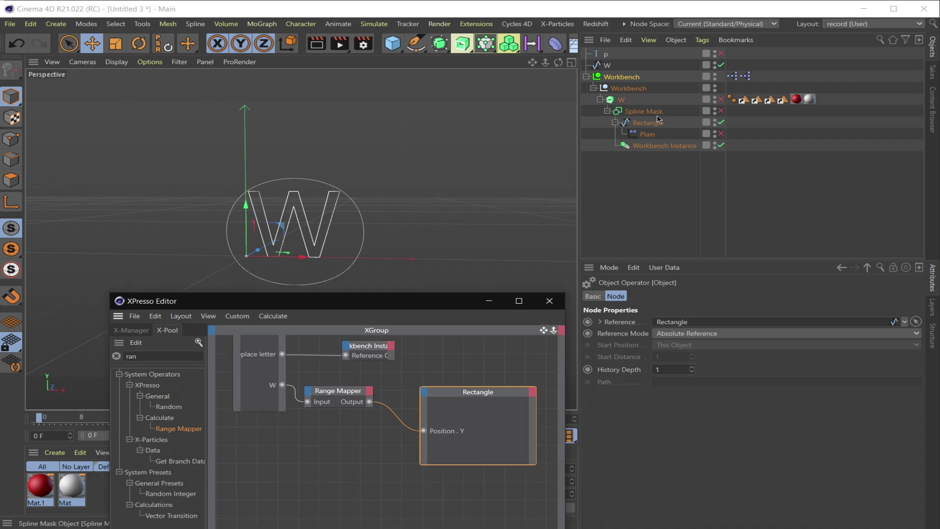
Enable the Spline Mask, hide the source W spline, and raise the Workbench's W user data to 100%.
left_click(720, 111)
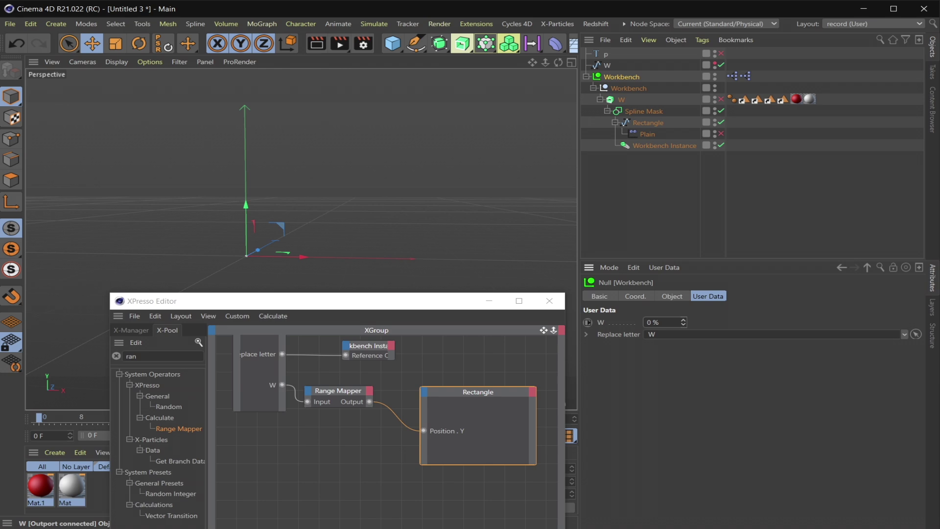
left_click_drag(683, 321, 683, 273)
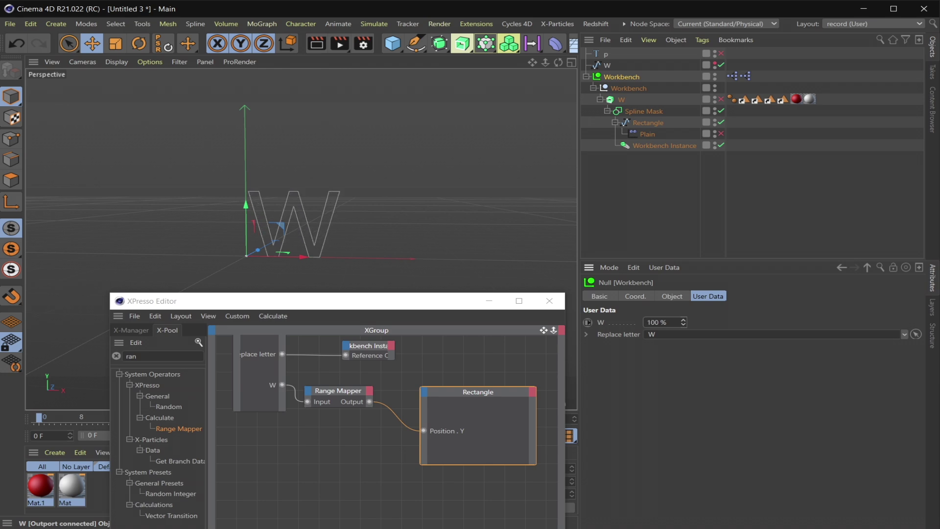
Examine the Spline Mask, Rectangle and W spline properties, and inspect the W outline up close from an angle.
left_click(645, 112)
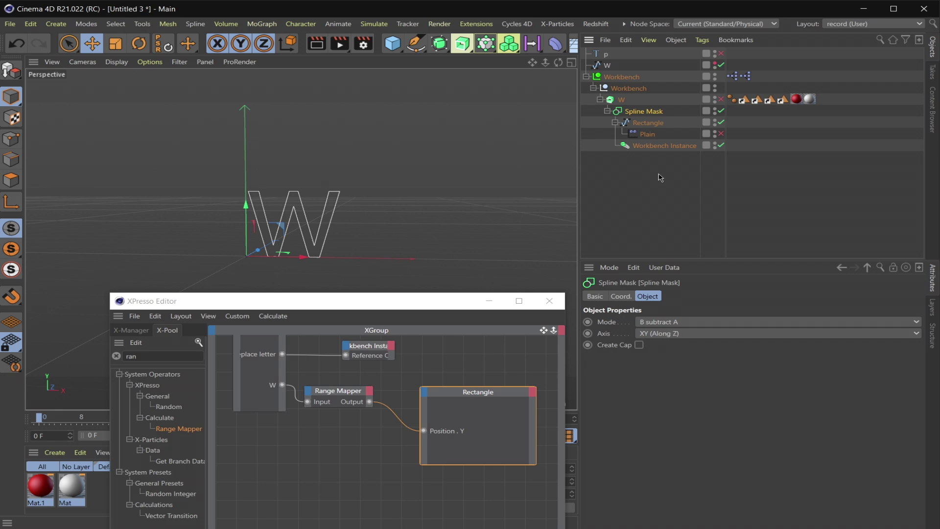
left_click(651, 124)
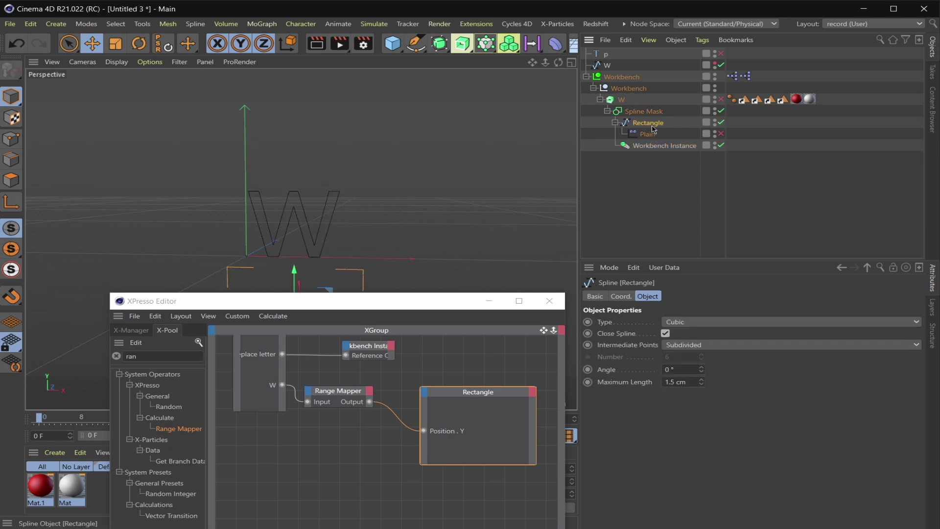
left_click(607, 65)
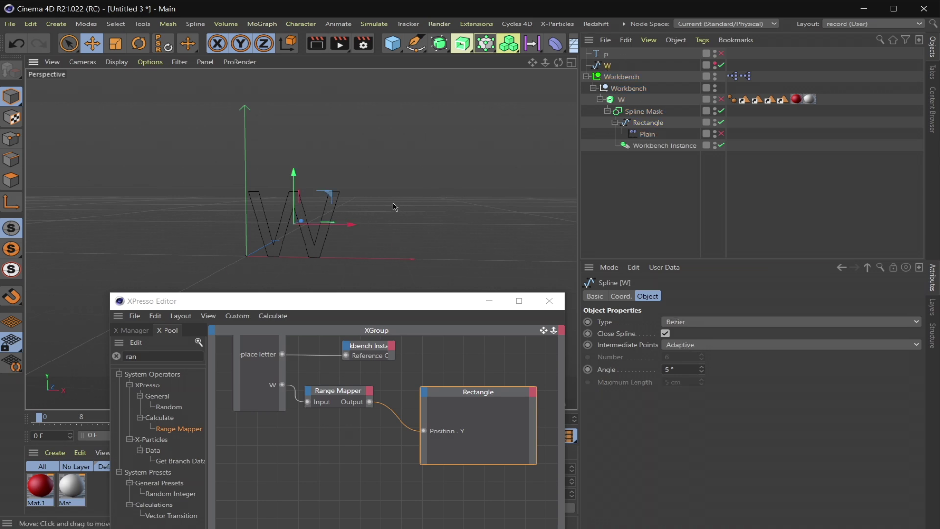
right_click_drag(394, 203, 490, 205, "alt")
left_click_drag(490, 205, 480, 203, "alt")
middle_click_drag(433, 176, 326, 168, "alt")
right_click_drag(326, 168, 301, 183, "alt")
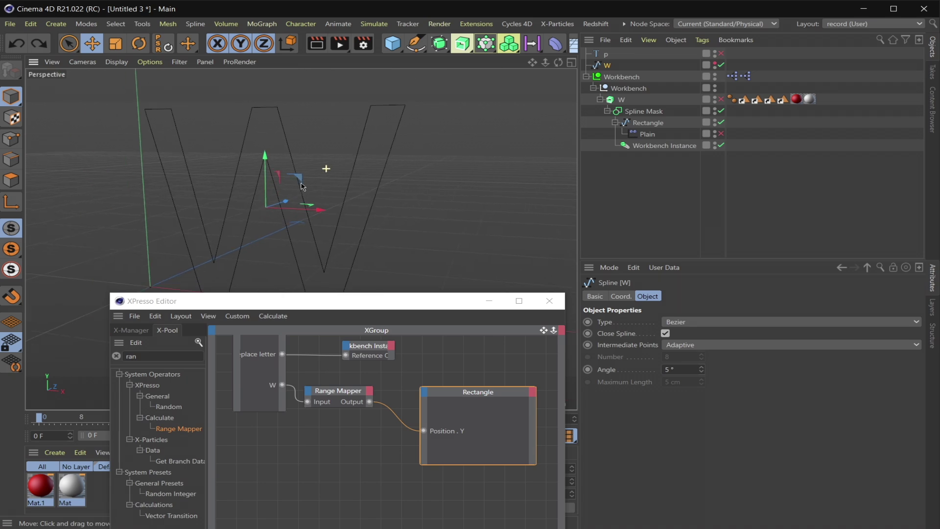
left_click_drag(301, 239, 228, 208, "alt")
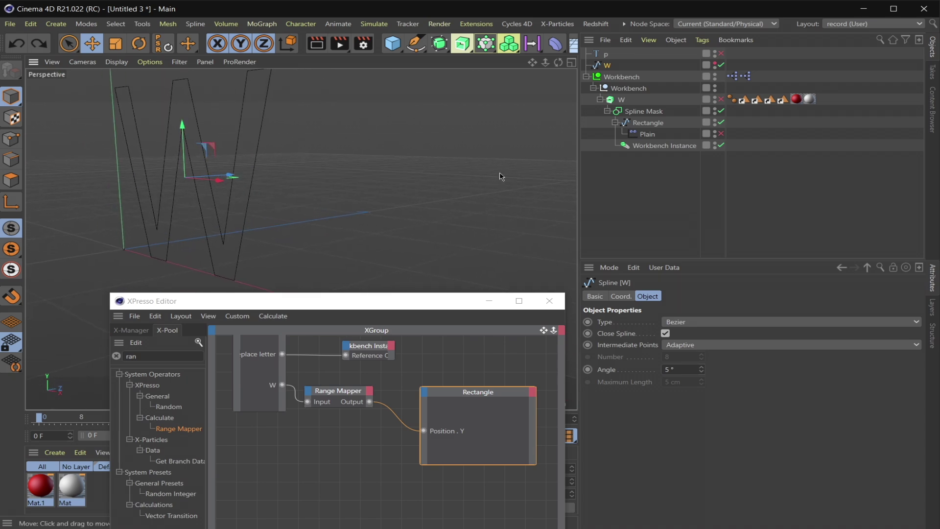
Enable the W Extrude object and test the letter reveal by raising the Workbench's W user data to 96%.
left_click(621, 76)
mouse_move(683, 321)
left_mouse_down()
mouse_move(683, 337)
mouse_move(684, 323)
left_mouse_up()
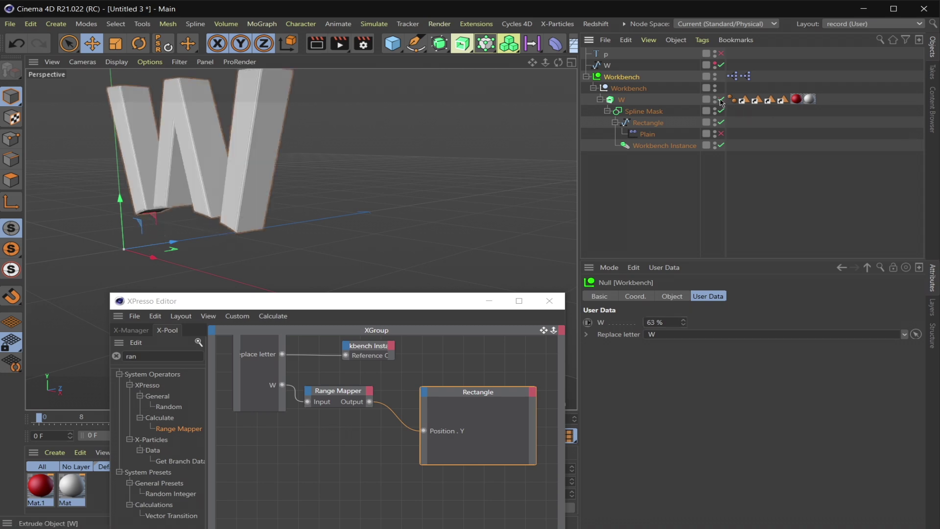
left_click_drag(683, 322, 683, 305)
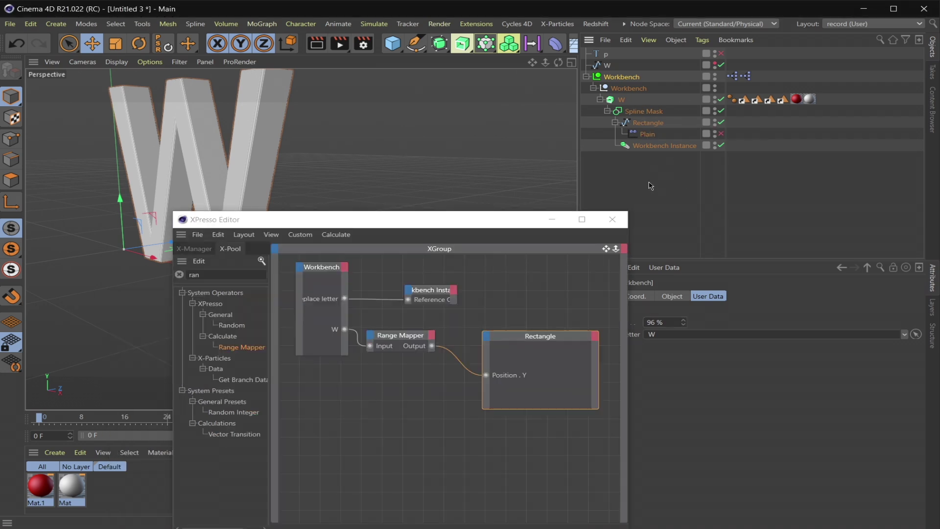
Collapse the W Extrude hierarchy and duplicate the W Extrude inside the inner Workbench null.
left_click(651, 184)
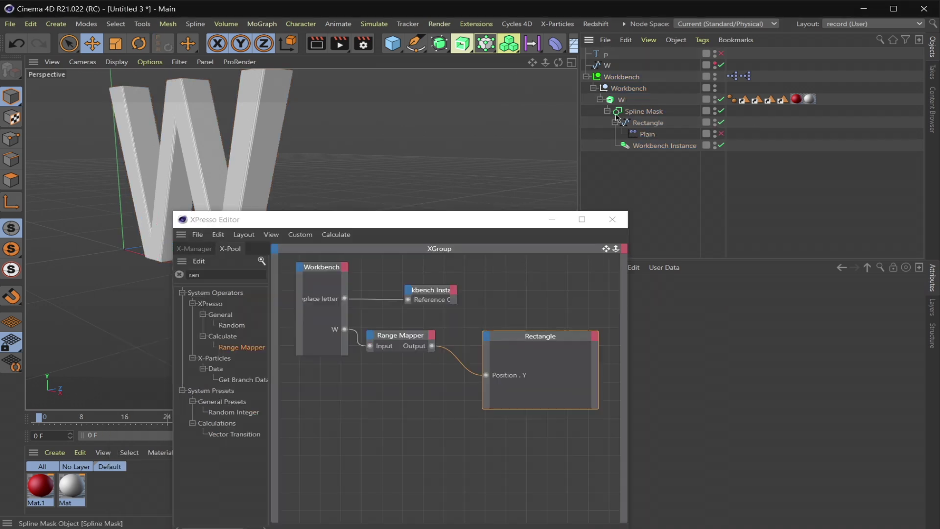
left_click(600, 101)
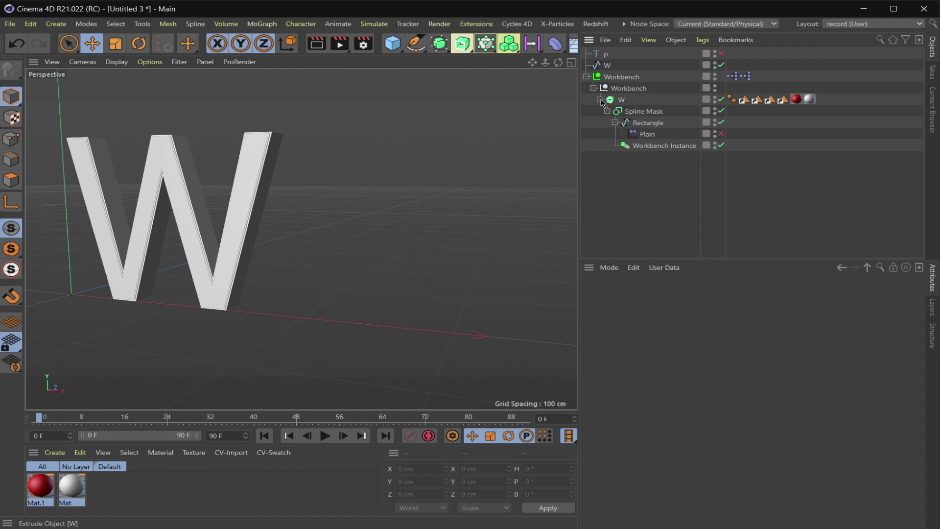
left_click(600, 100)
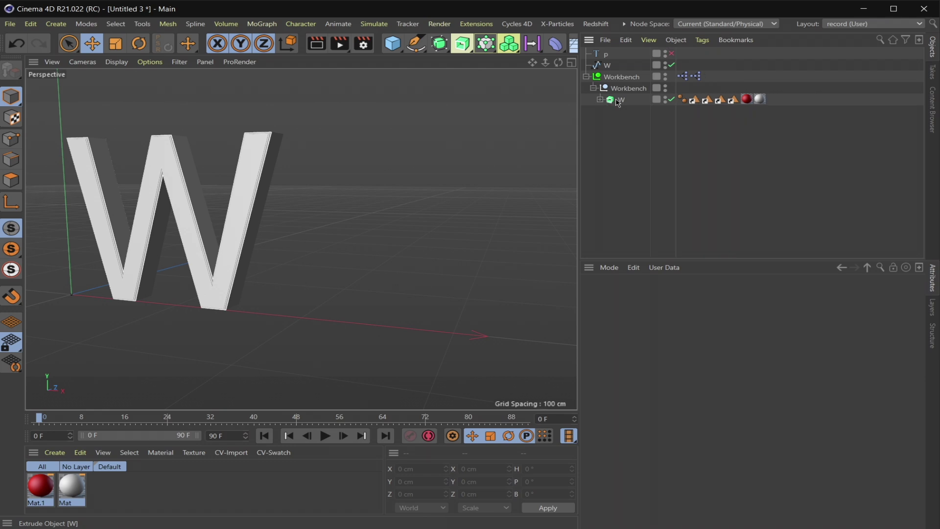
mouse_move(623, 105)
left_mouse_down("ctrl")
mouse_move(629, 118)
mouse_move(623, 111)
mouse_move(635, 104)
left_mouse_up("ctrl")
Open the outer Workbench null's user data manager and duplicate the 1st Leter_Group with its entries.
left_click(620, 77)
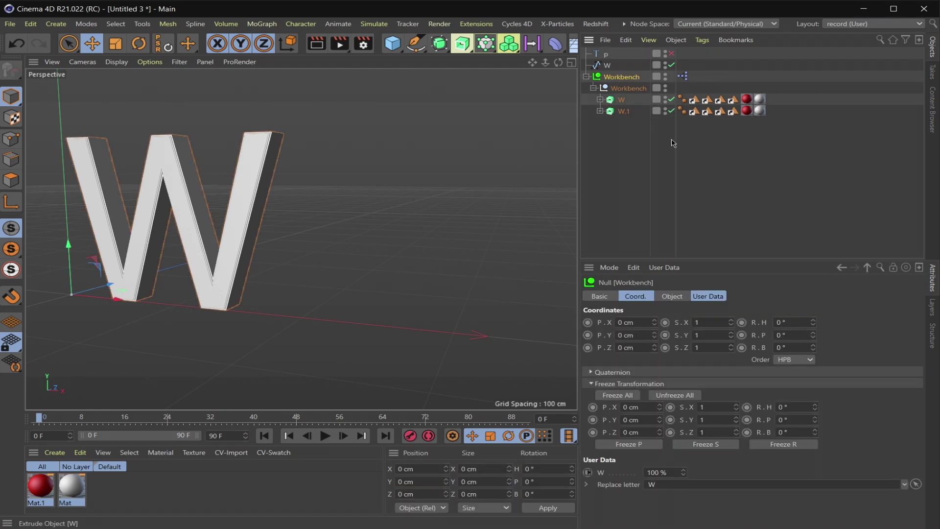
left_click(708, 296)
left_click(664, 267)
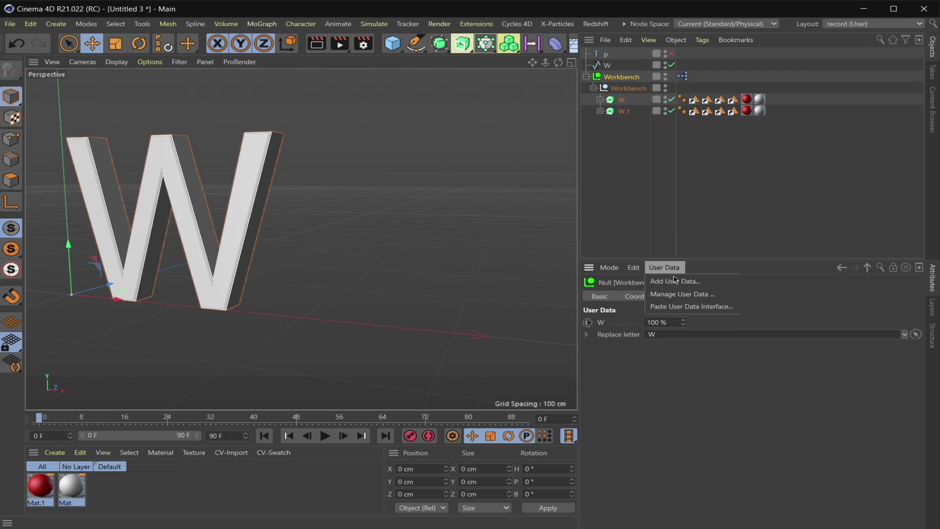
left_click(688, 295)
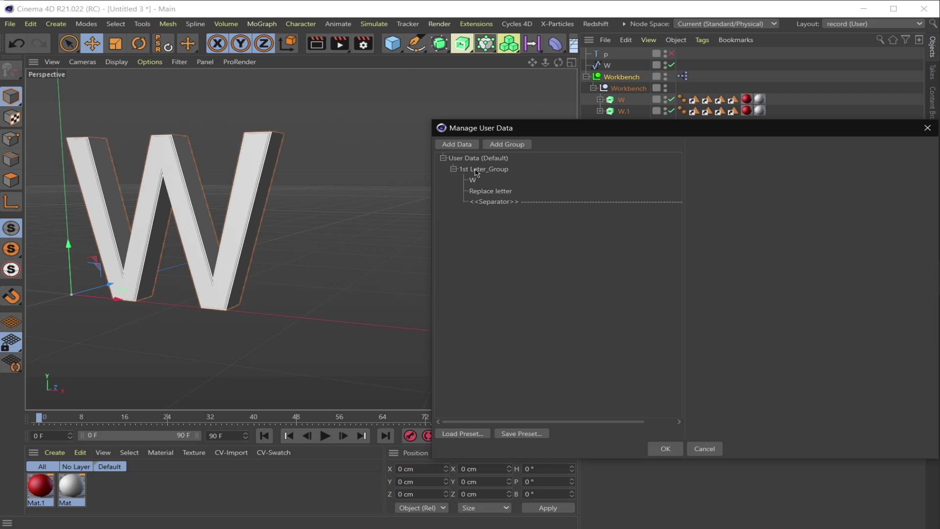
left_click_drag(481, 175, 489, 216, "ctrl")
Rename the copied user data group to 2st Leter_Group and its W entry to 2, and apply the changes.
left_click(488, 181)
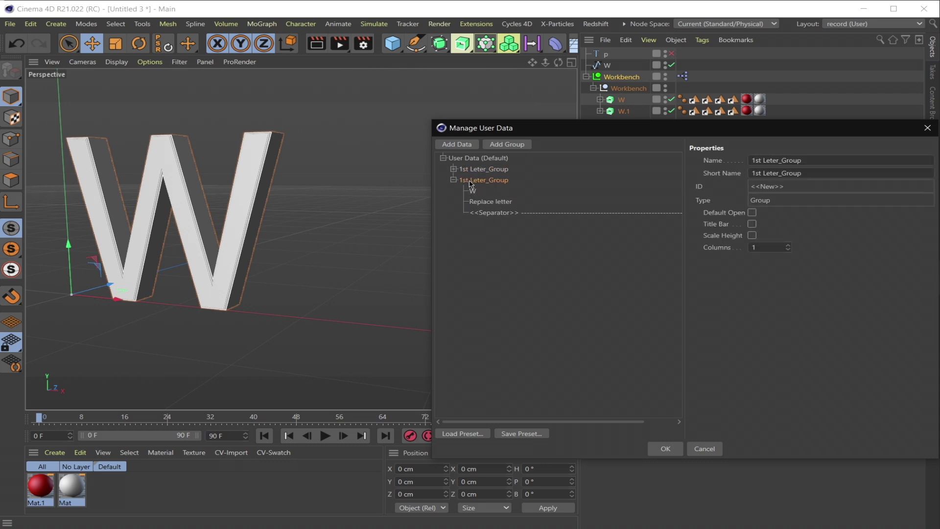
left_click(755, 161)
key("BackSpace")
type("2")
left_click(473, 190)
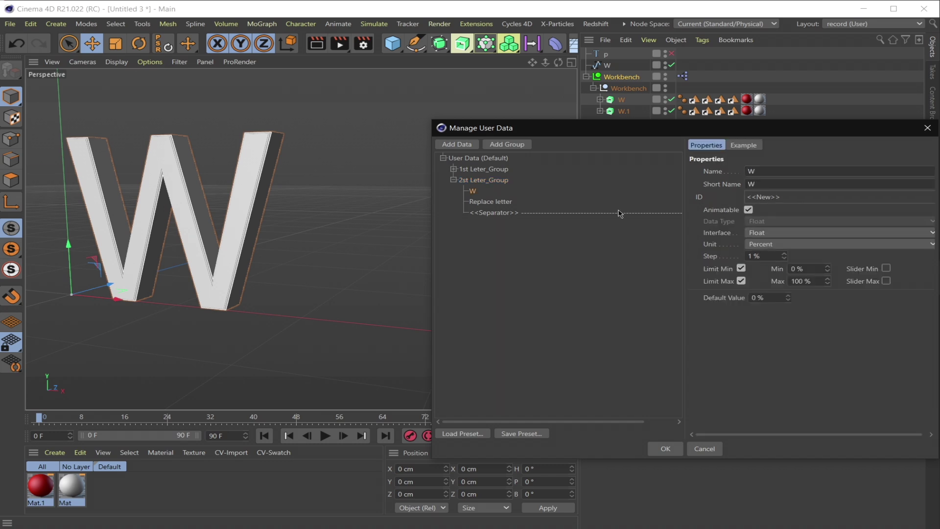
left_click(775, 173)
left_click(492, 205)
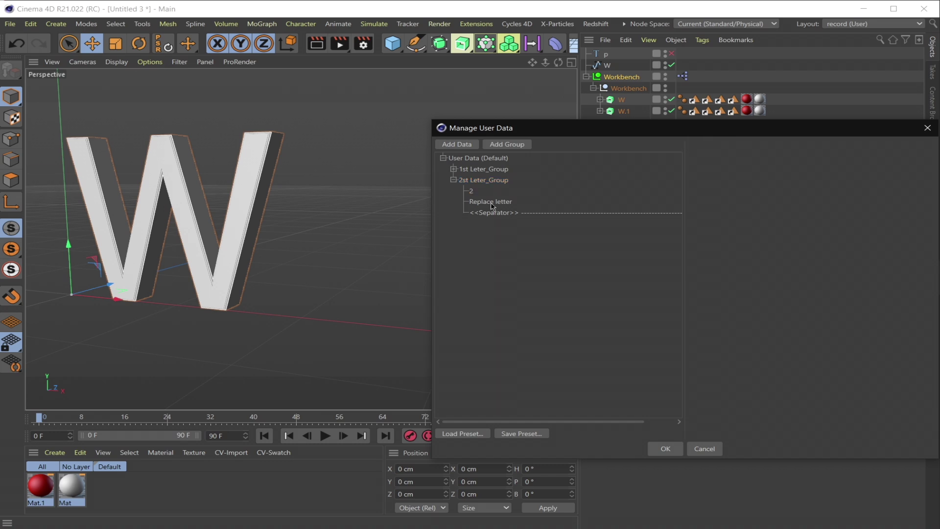
left_click(664, 448)
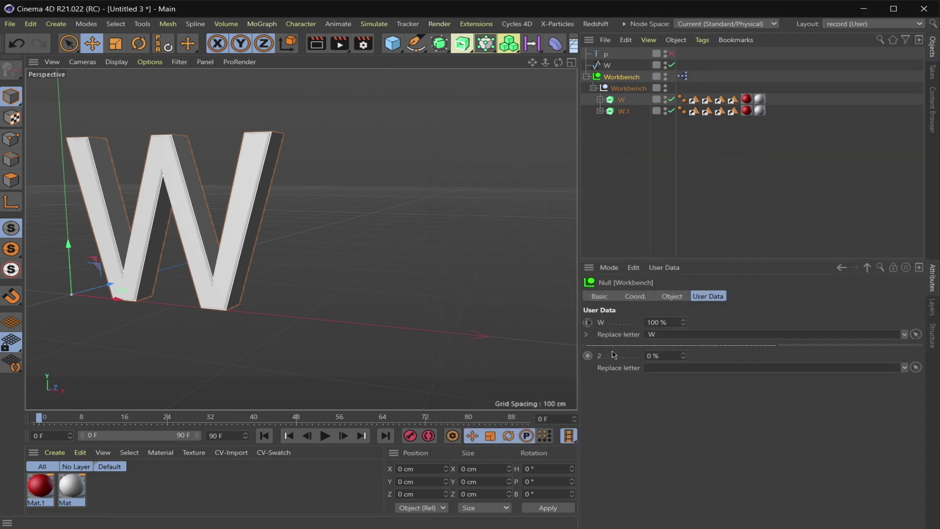
In the Workbench XPresso, duplicate the Convert % to rad node and wire its output to Position . Y of W.1's Rectangle.
left_click_drag(670, 346, 670, 346)
left_click(600, 111)
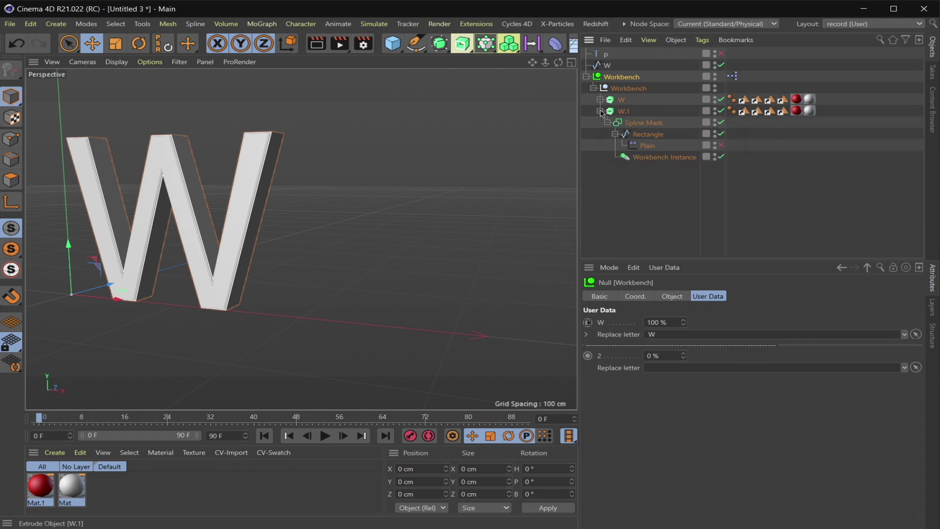
left_click(629, 114)
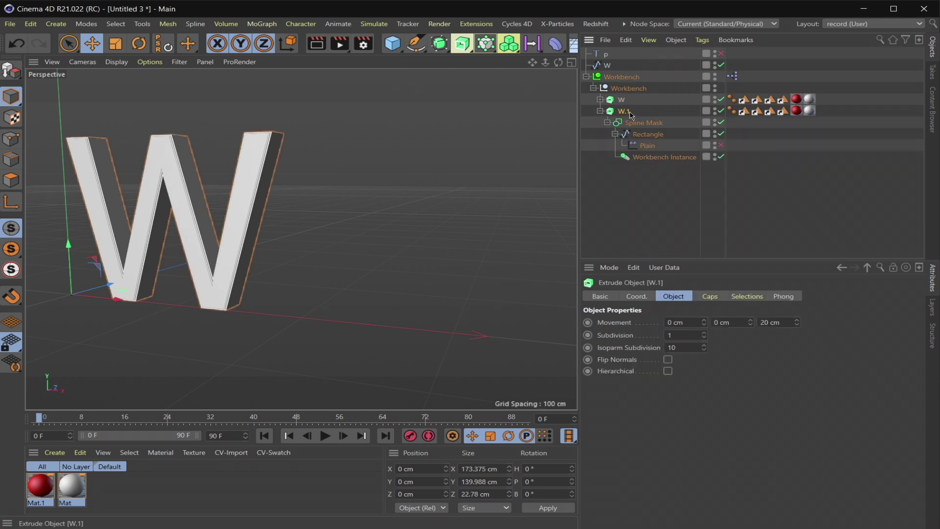
double_click(732, 76)
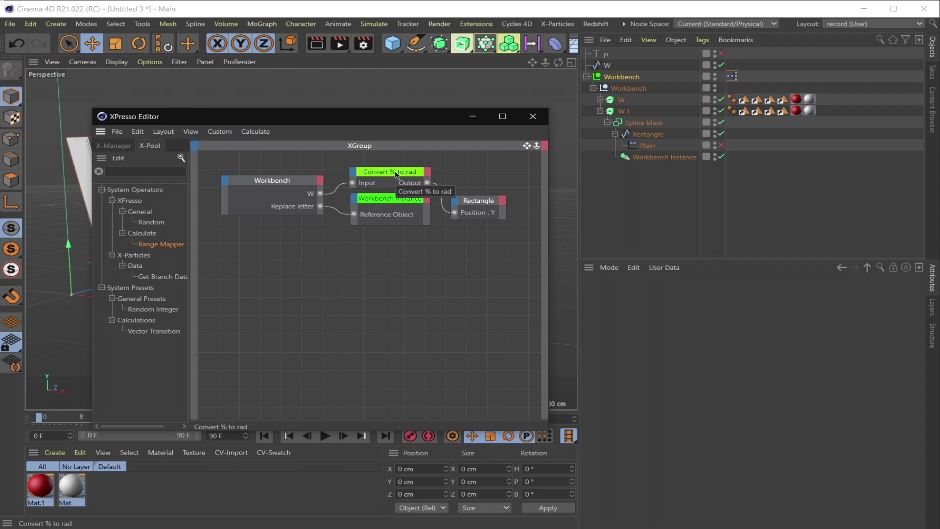
left_click_drag(396, 174, 404, 268, "ctrl")
left_click_drag(474, 203, 480, 179)
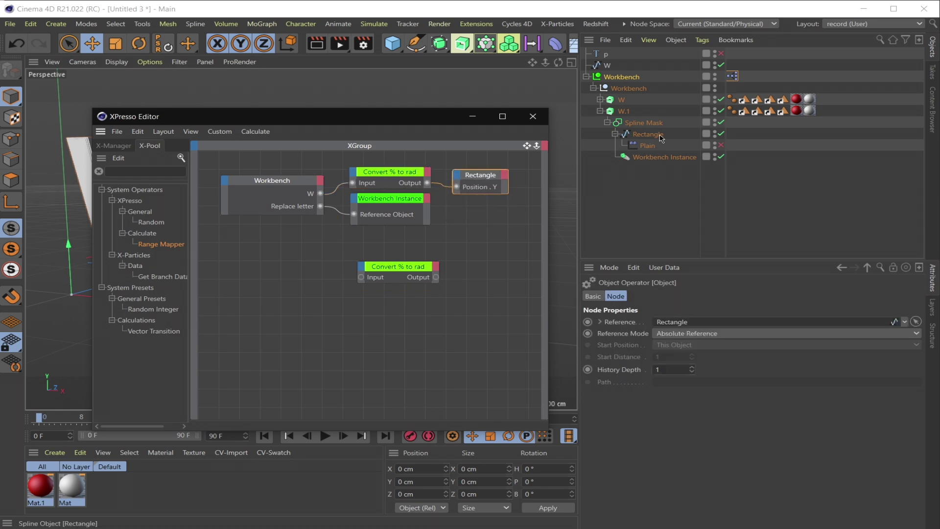
left_click_drag(661, 138, 642, 345)
mouse_move(501, 283)
Add the 2st Leter_Group outputs 2 and Replace letter to the Workbench node, and connect 2 to the copied Convert % to rad input.
left_click(320, 180)
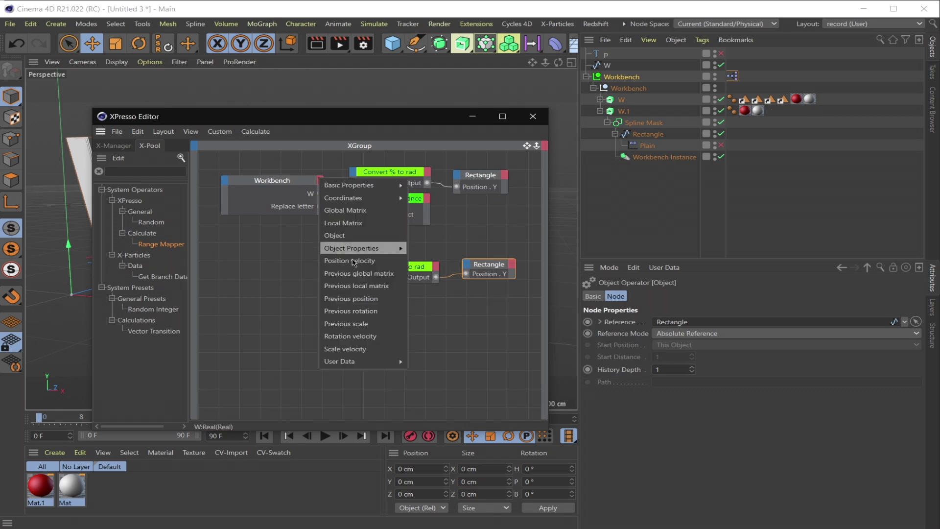
mouse_move(362, 361)
mouse_move(424, 380)
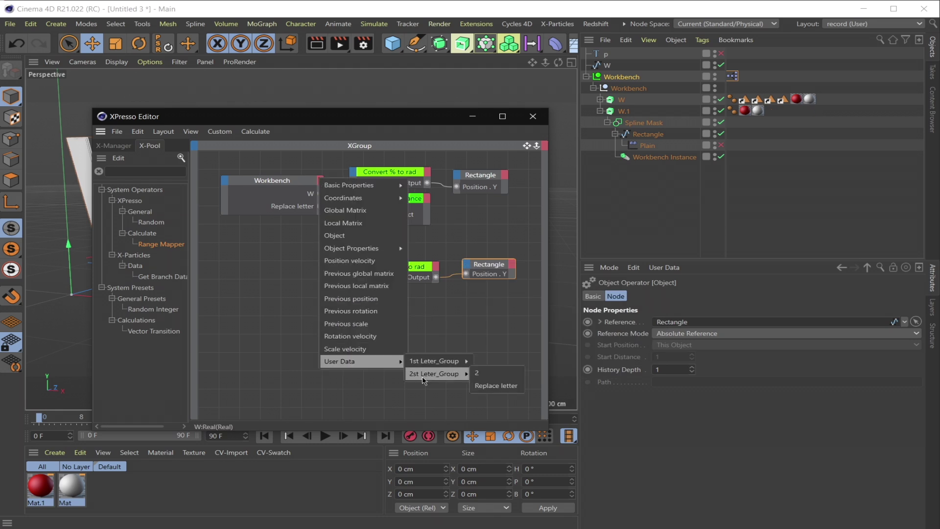
left_click(478, 372)
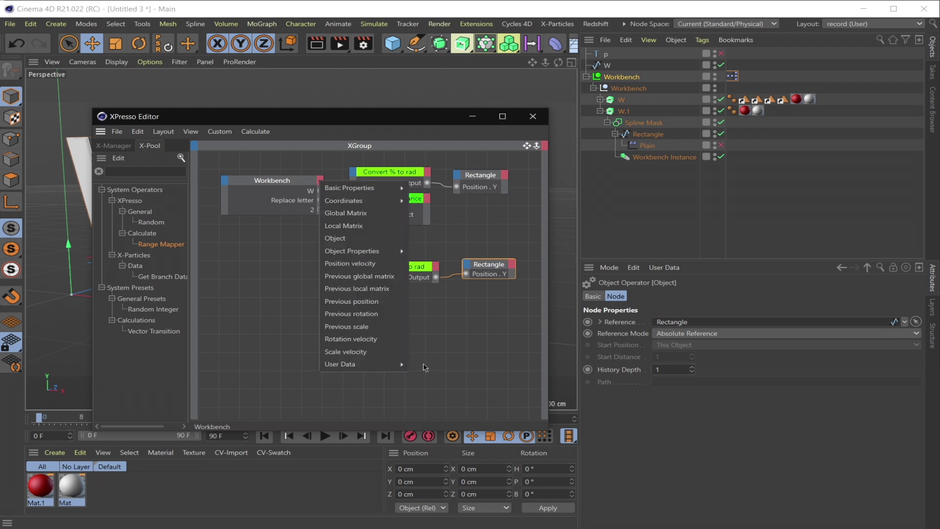
mouse_move(363, 364)
mouse_move(423, 379)
left_click(501, 387)
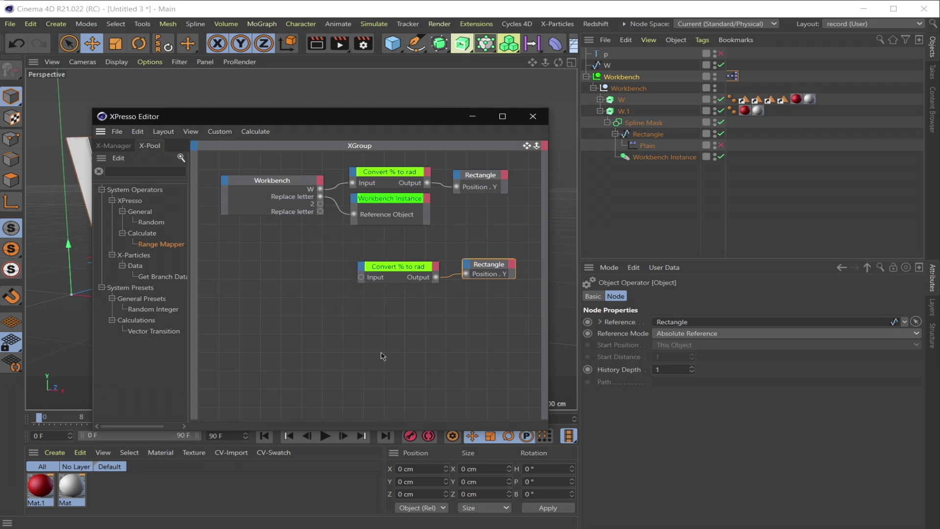
left_click_drag(320, 203, 361, 277)
left_click_drag(398, 266, 395, 257)
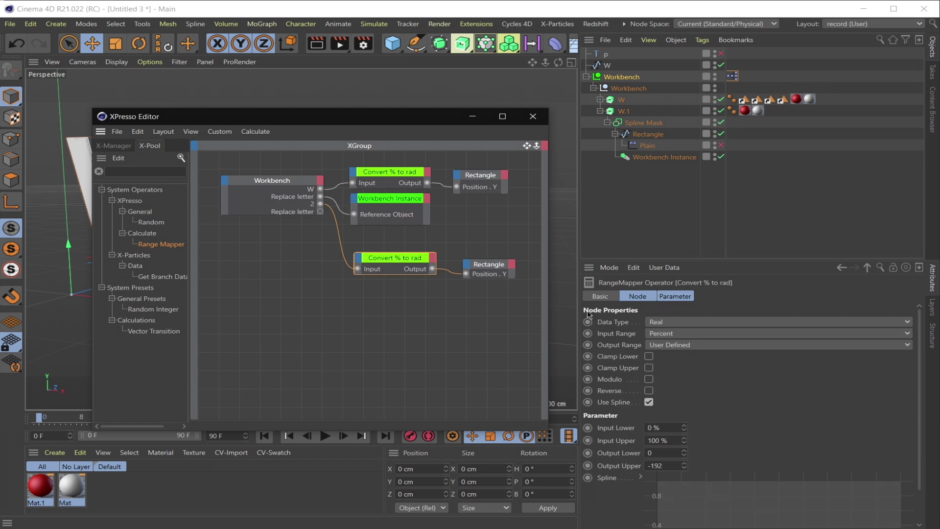
Change the copied Convert % to rad node's title color to red.
left_click(600, 296)
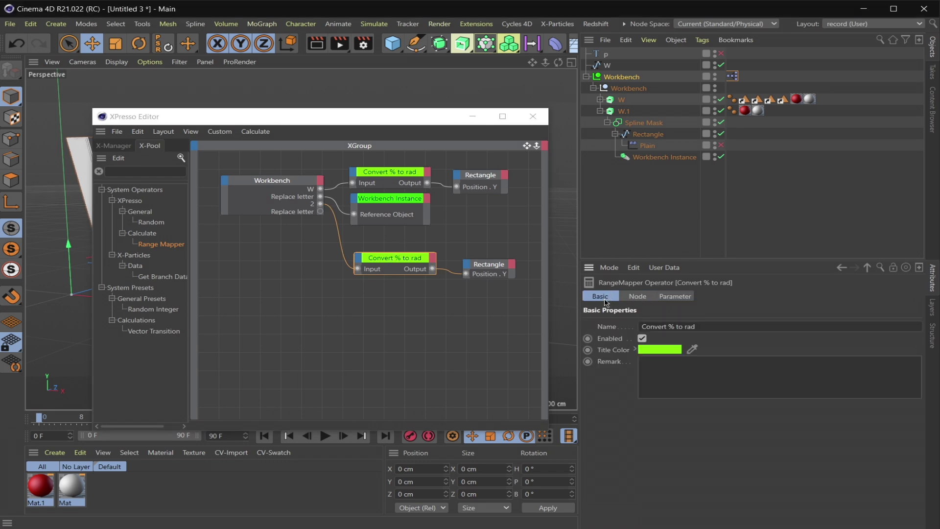
left_click(659, 355)
left_click_drag(656, 352, 569, 353)
left_click(638, 395)
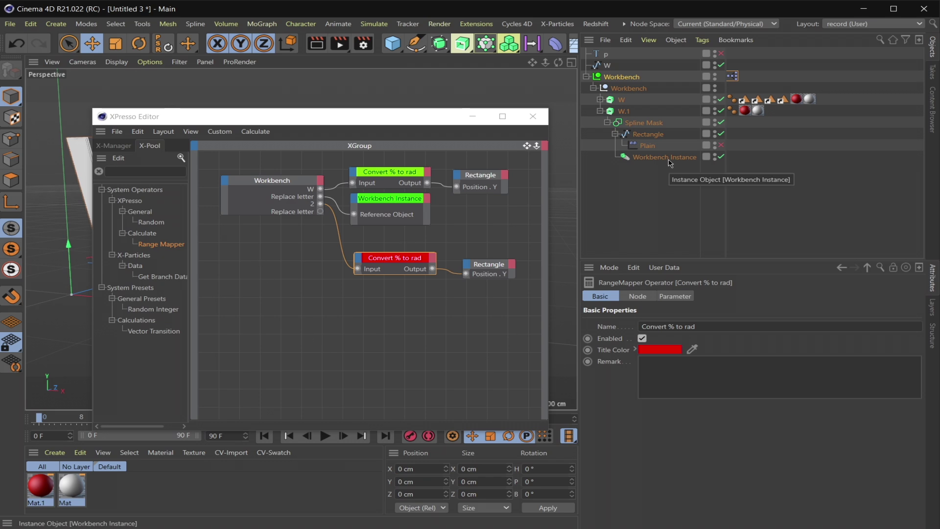
Add W.1's Workbench Instance as a node and connect the second Replace letter output to its Reference Object.
left_click_drag(647, 157, 671, 173)
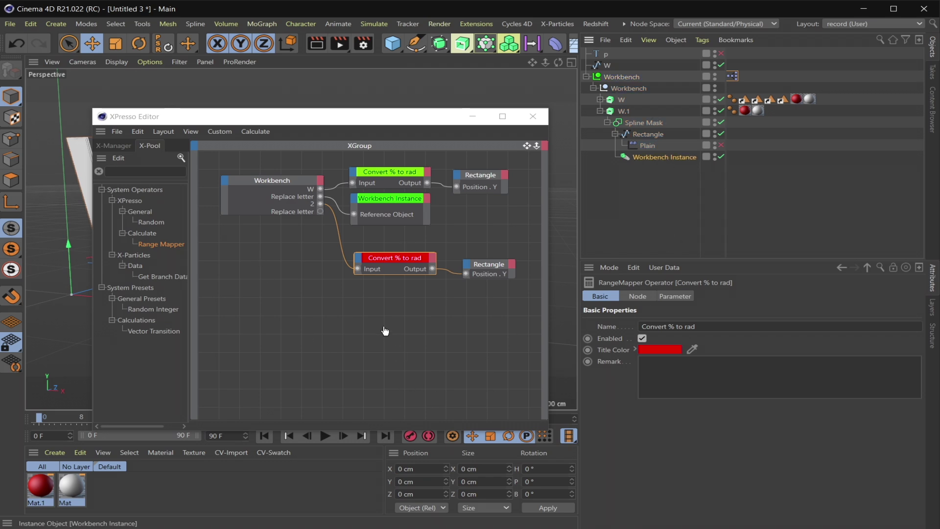
left_click_drag(389, 325, 390, 324)
left_click_drag(321, 212, 365, 319)
mouse_move(410, 400)
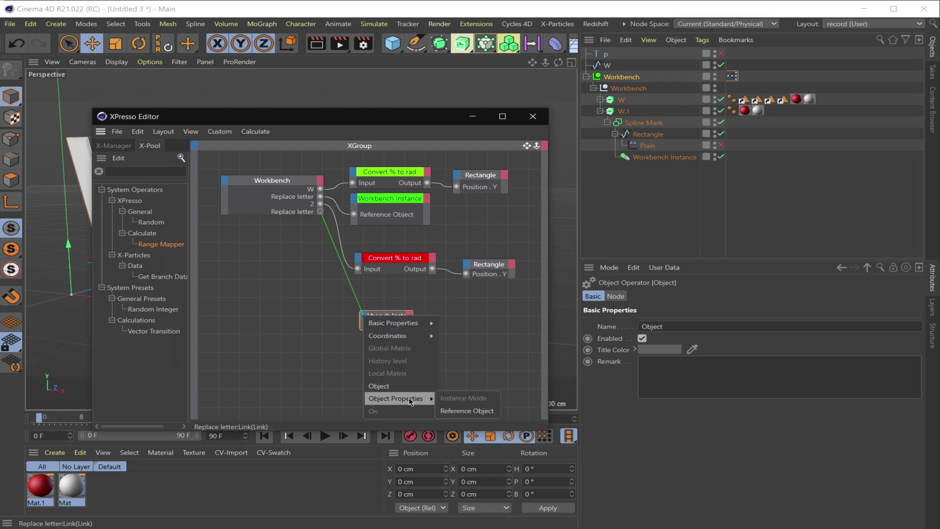
left_click(470, 411)
Move the XPresso Editor aside and rename the W.1 Extrude object to 2.
left_click_drag(361, 119, 439, 293)
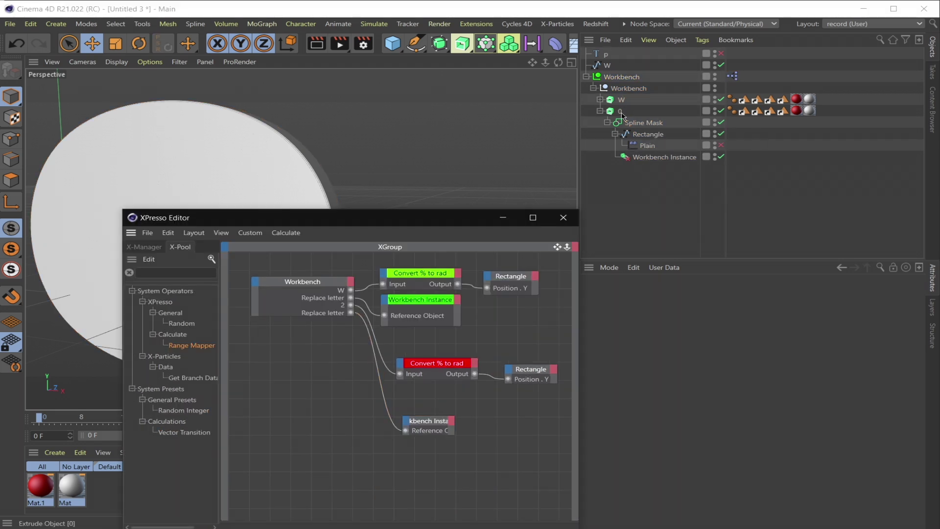
left_click(622, 111)
double_click(621, 112)
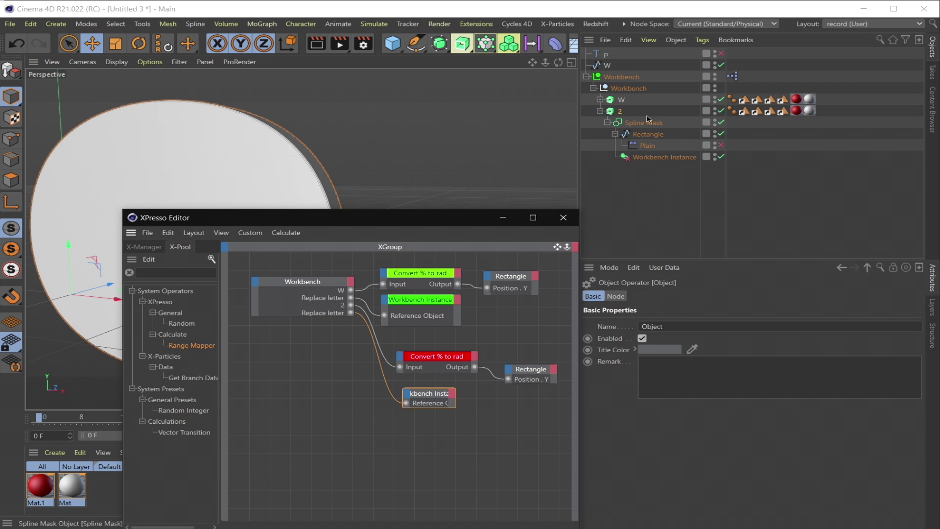
Link the p text spline to the outer Workbench's second Replace letter and raise its 2 user data to 100%.
left_click(621, 78)
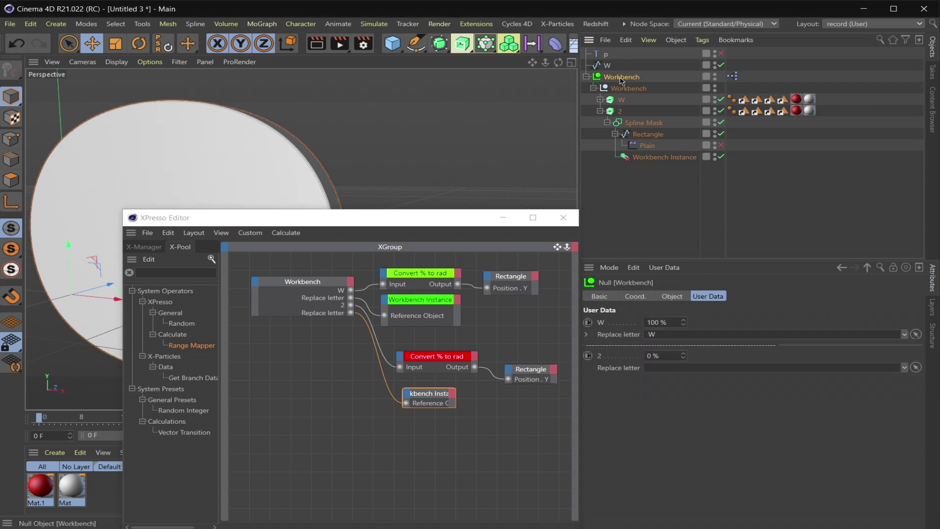
left_click(916, 367)
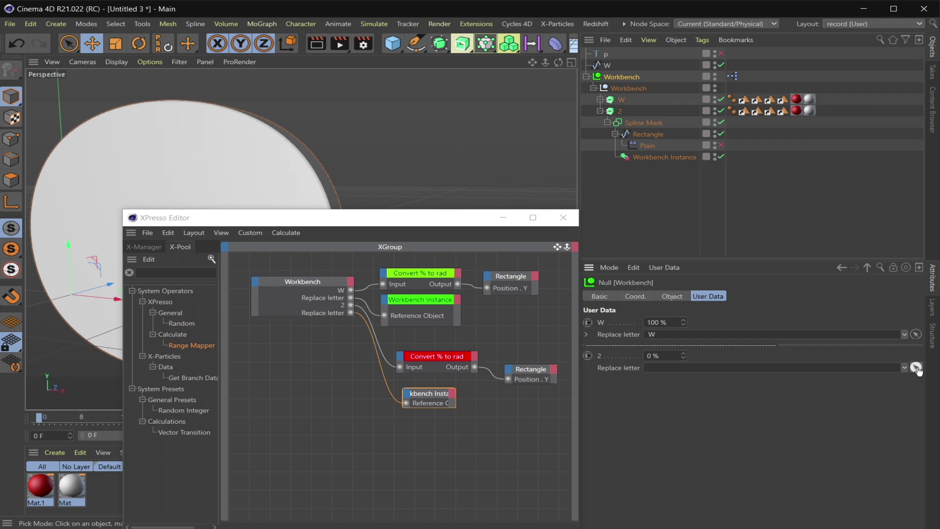
left_click(605, 55)
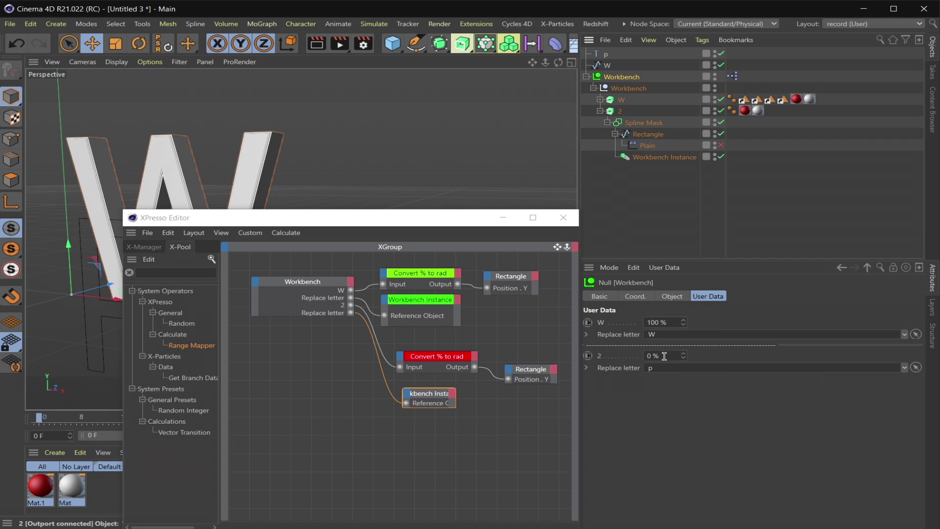
left_click_drag(477, 221, 444, 413)
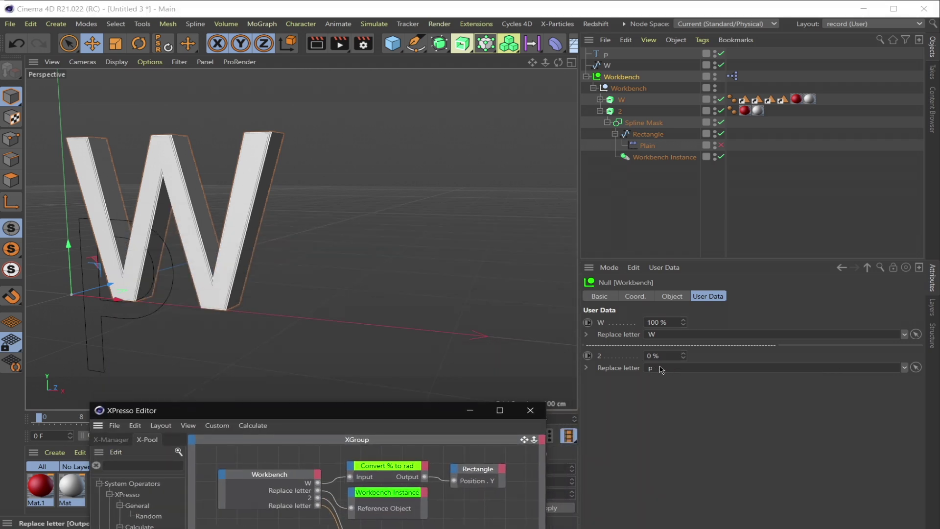
left_click(685, 360)
left_click_drag(683, 357, 683, 308)
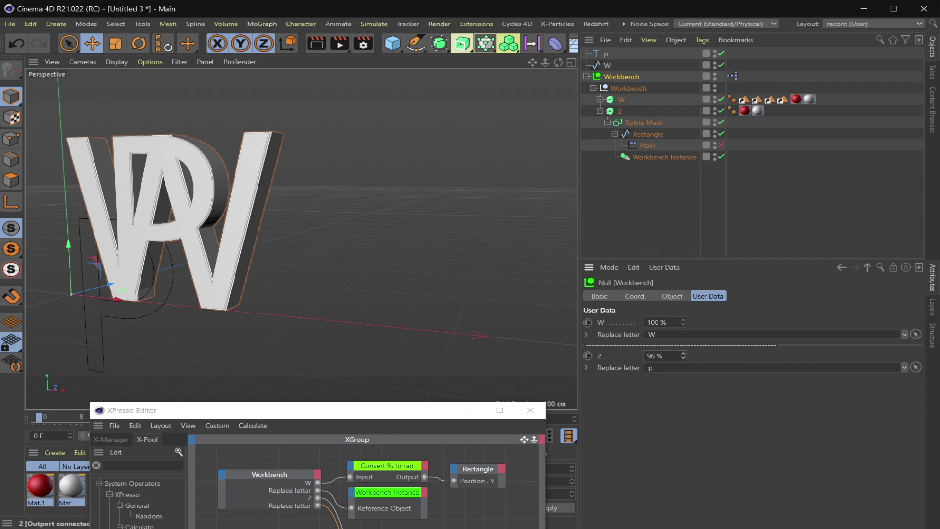
Move Extrude 2 along X until the P stands beside the W, and test its reveal with the 2 user data, ending at 100%.
left_click(619, 111)
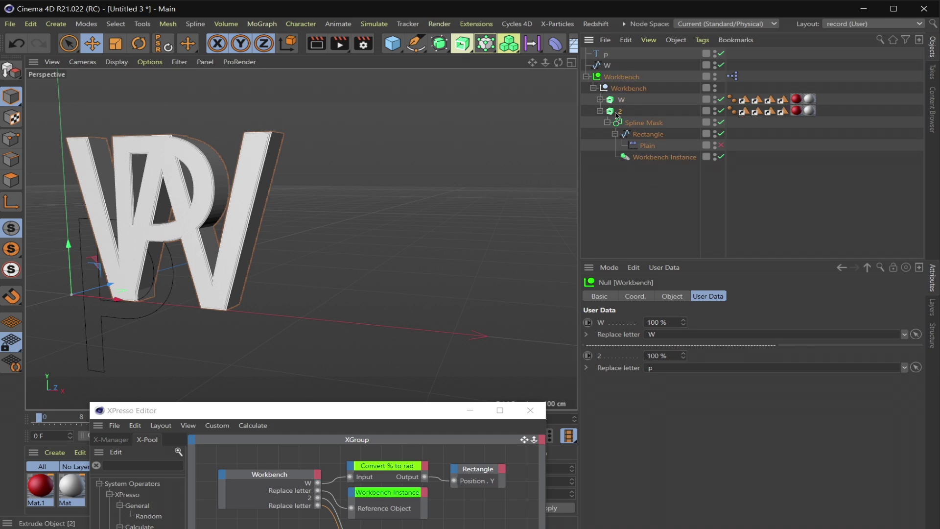
left_click_drag(116, 299, 314, 335)
left_click(621, 77)
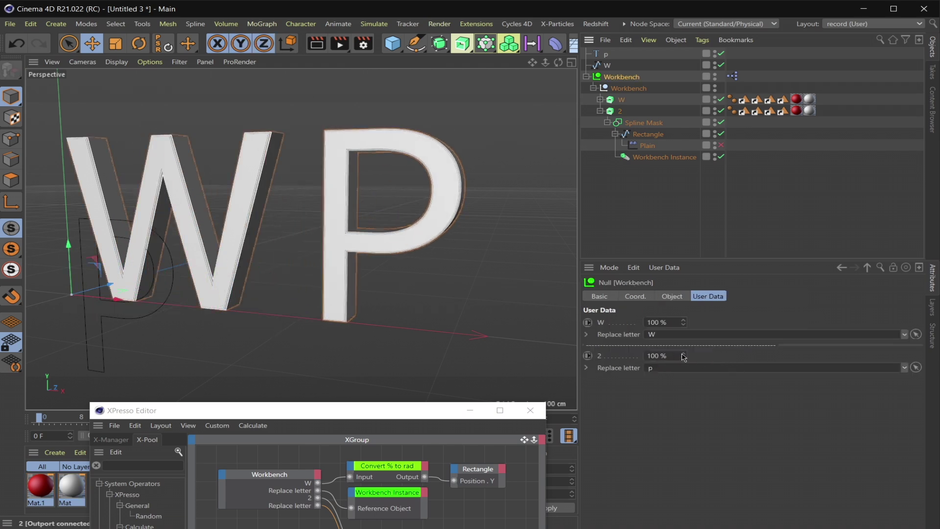
mouse_move(683, 355)
left_mouse_down()
mouse_move(670, 355)
mouse_move(684, 356)
left_mouse_up()
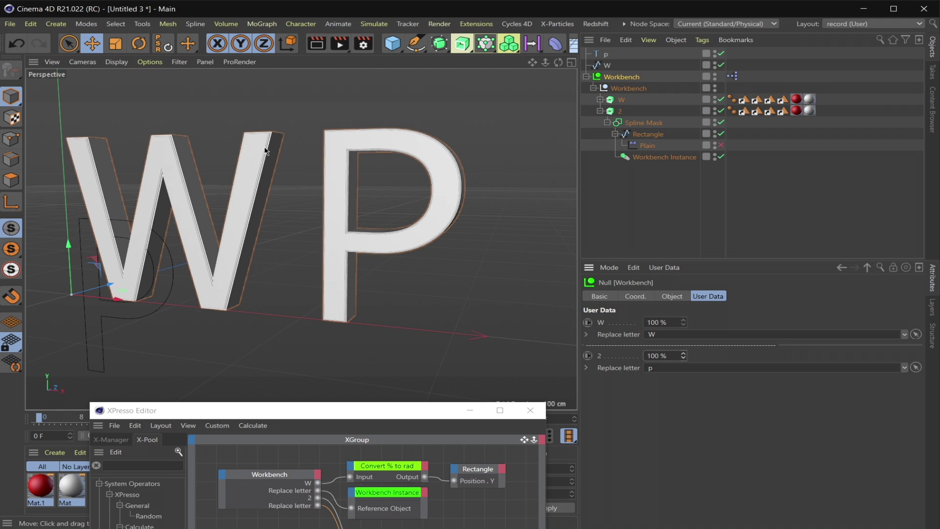
Create a new Text spline, close the XPresso Editor and set the spline's text to T.
left_click_drag(367, 414, 361, 304)
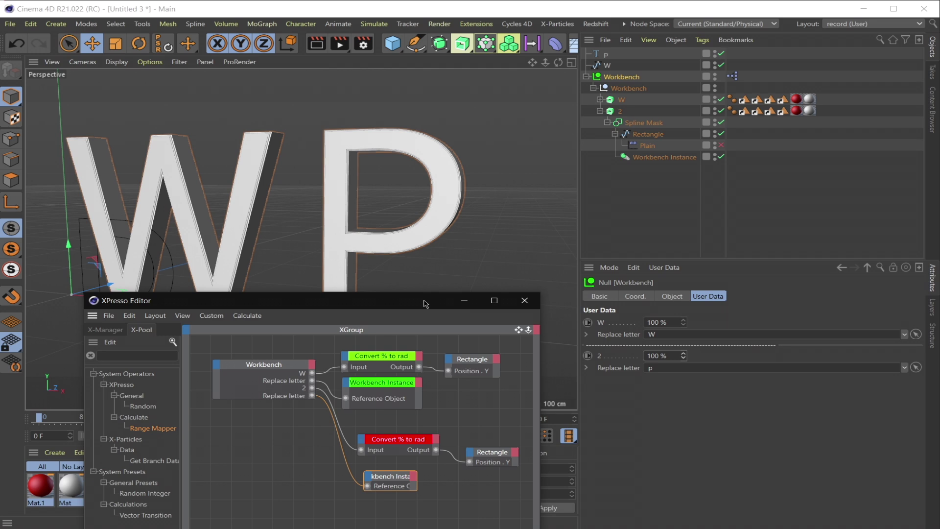
left_click(603, 54)
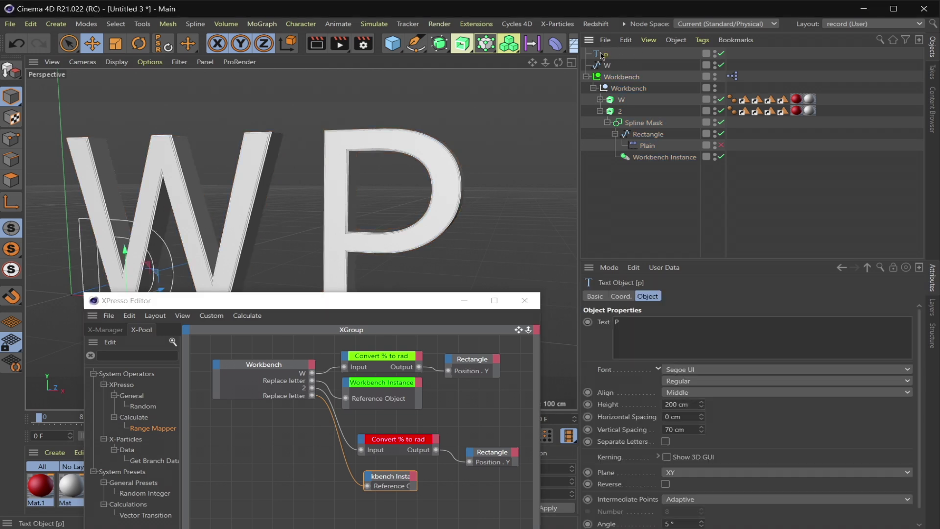
left_click(416, 43)
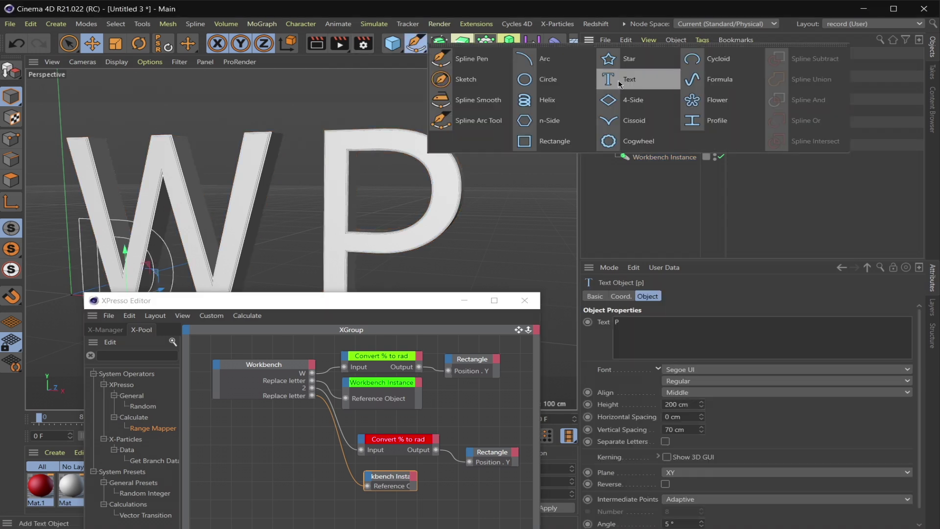
left_click(524, 300)
left_click(608, 228)
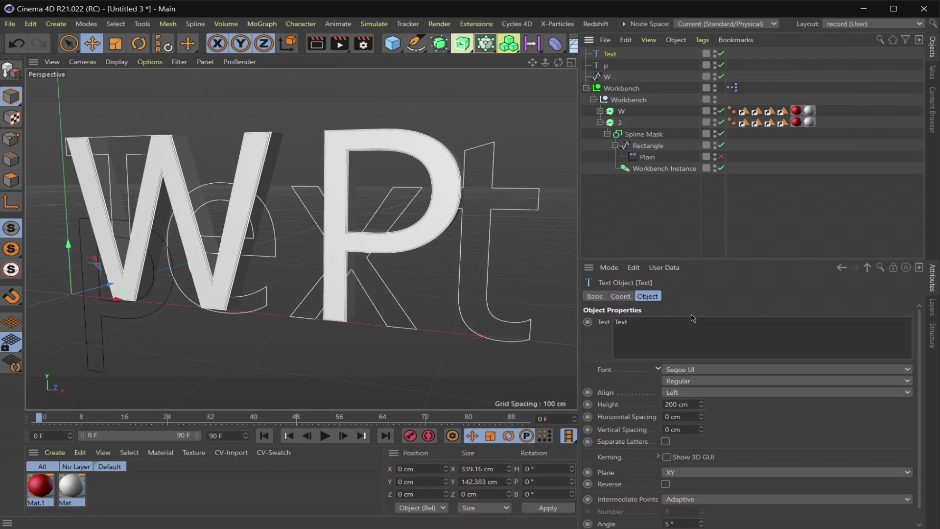
left_click_drag(644, 333, 552, 323)
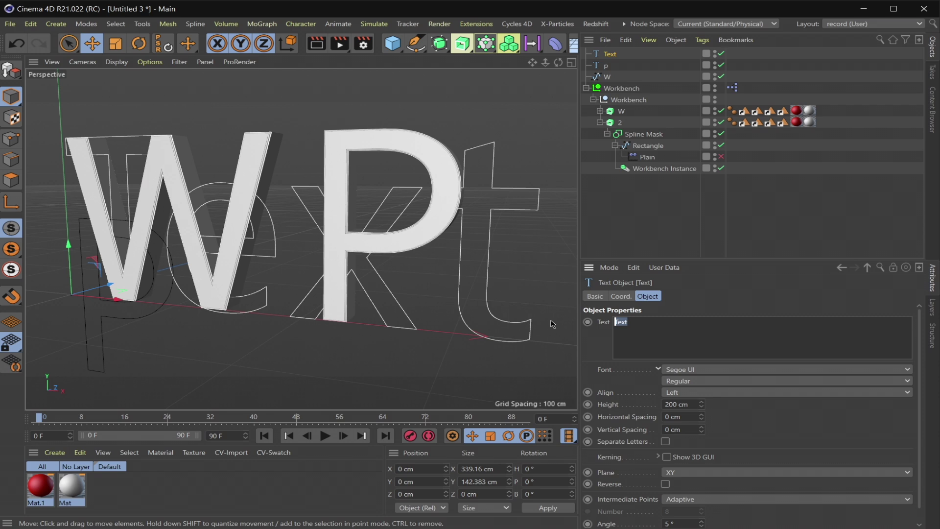
type("T")
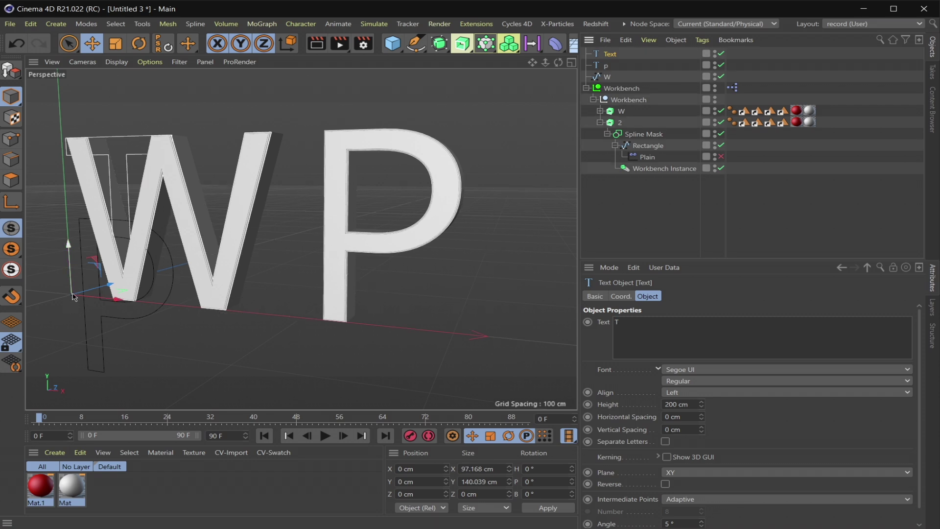
Replace p with the new Text spline in the outer Workbench's second Replace letter link.
left_click(351, 240)
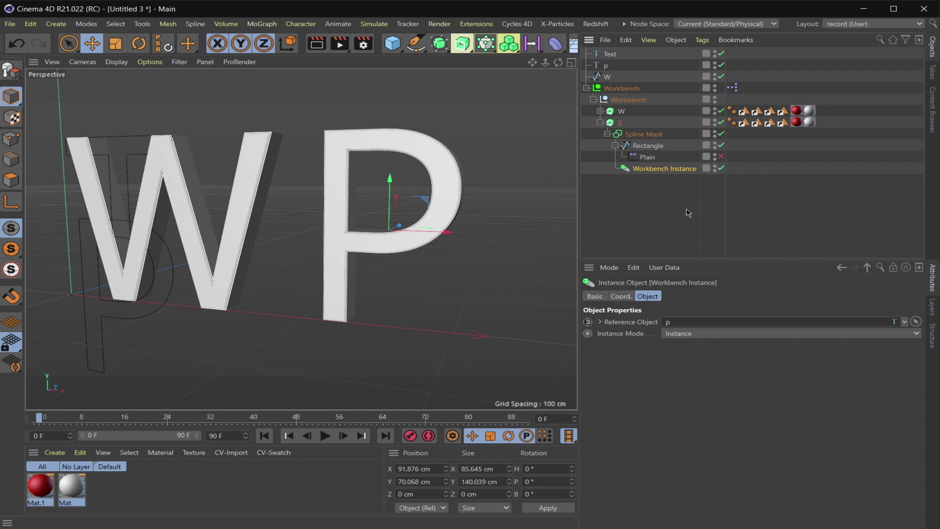
left_click(631, 92)
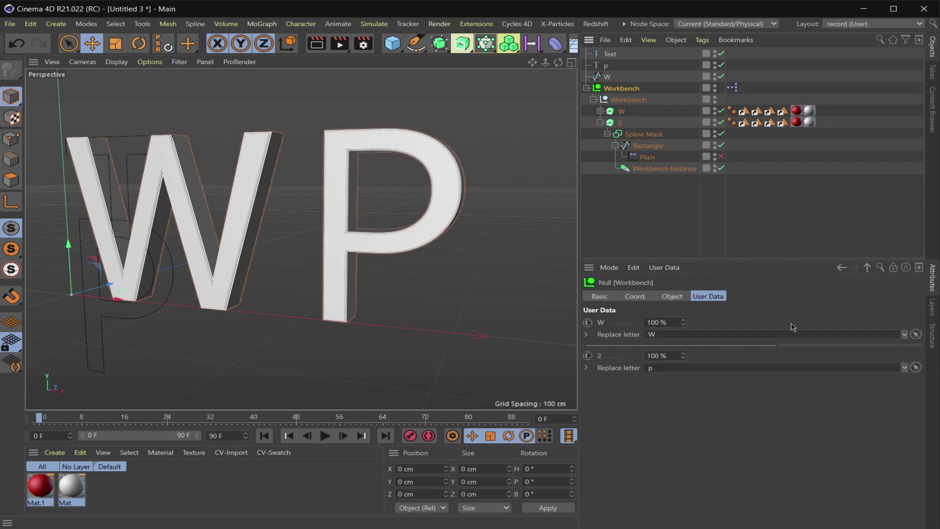
left_click(916, 367)
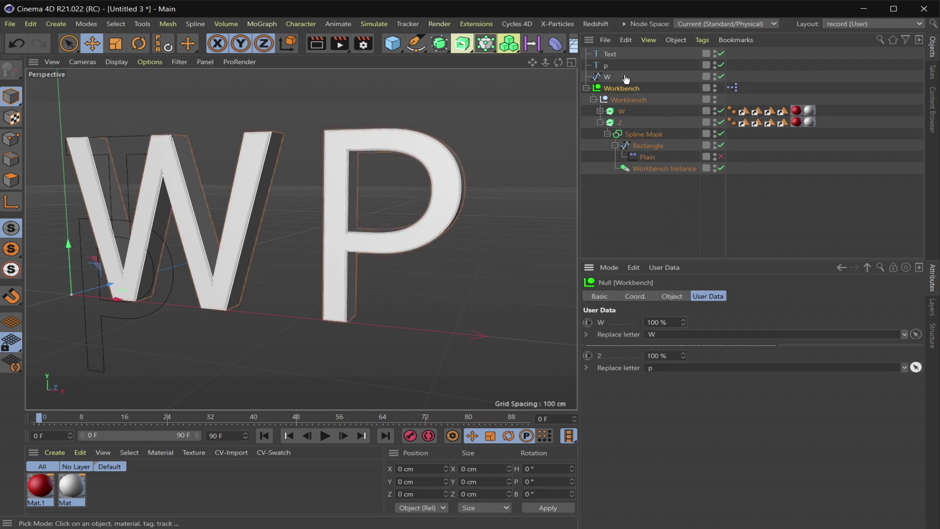
left_click(610, 55)
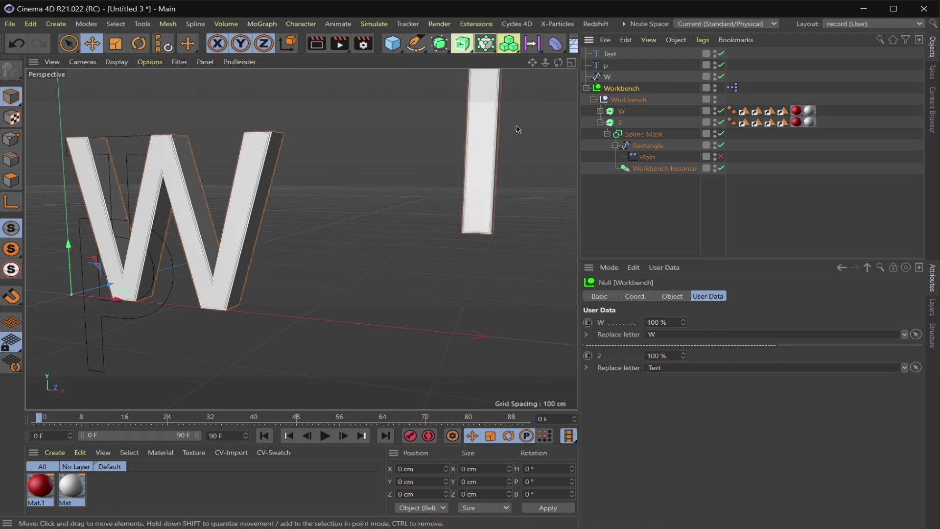
Set the alignment of the T text spline to Middle.
left_click(610, 54)
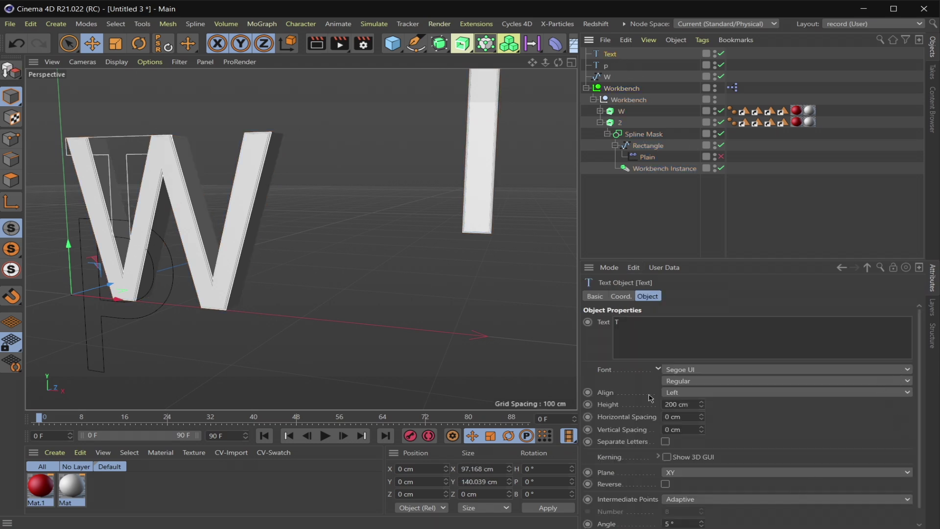
left_click(677, 392)
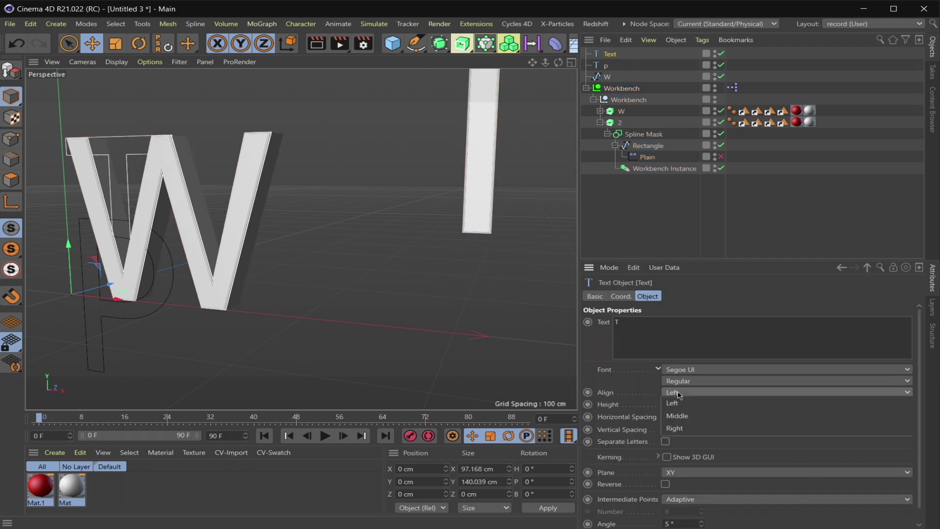
left_click(691, 420)
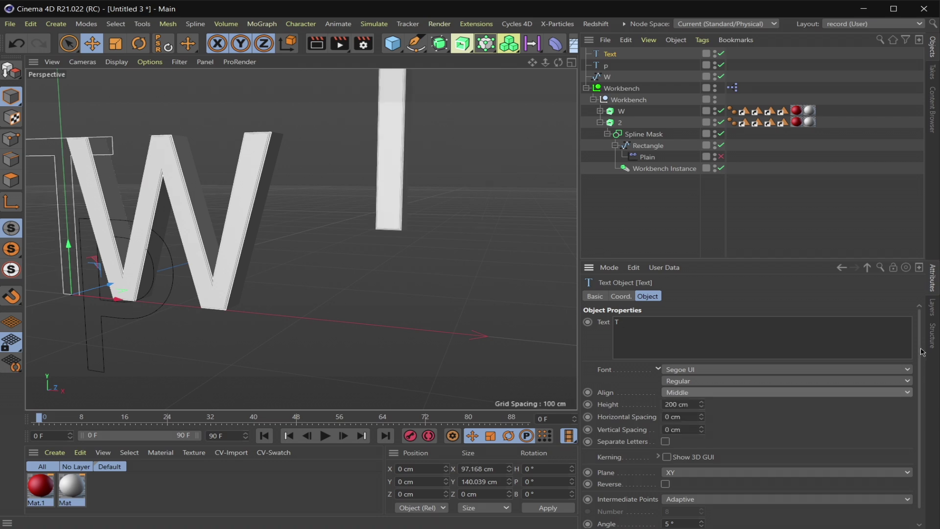
Expand the text spline's kerning options and lower its Baseline Shift to -352% so the T stands beside the W.
scroll(789, 449, "down", 1)
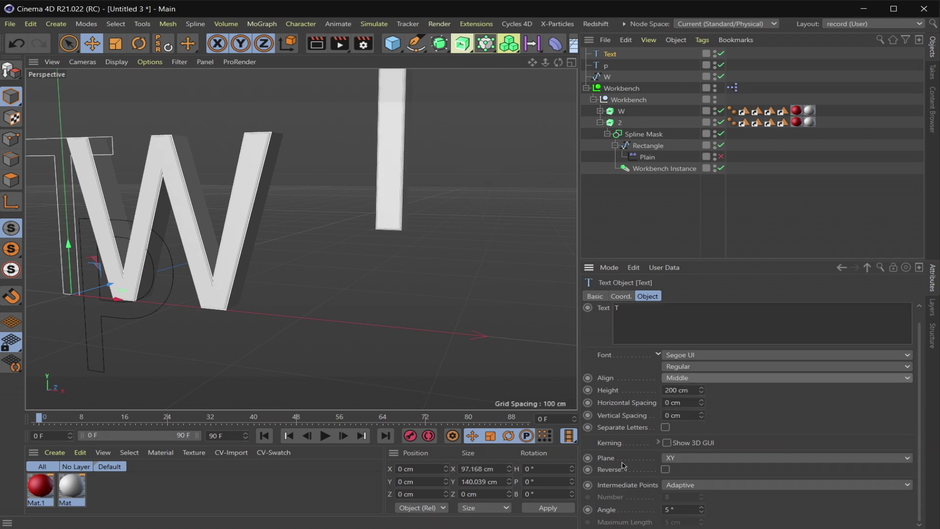
left_click(658, 443)
scroll(879, 455, "down", 6)
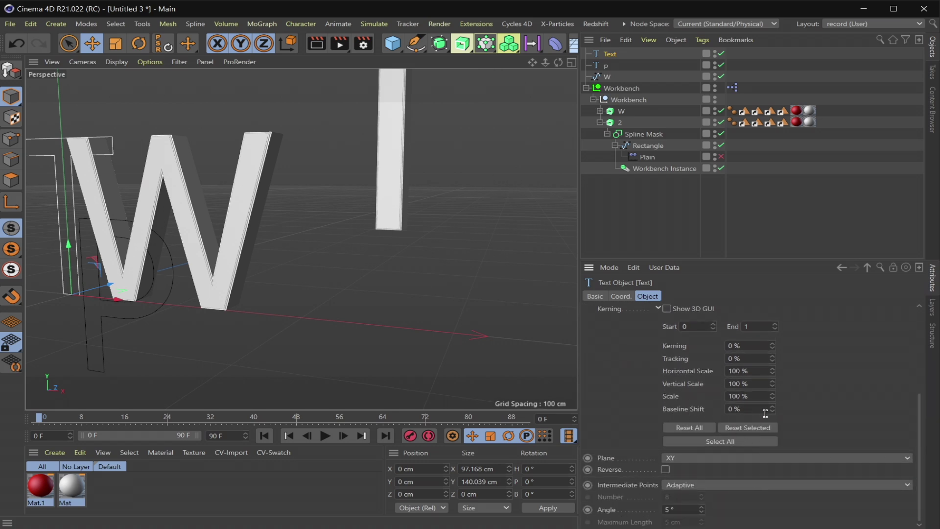
left_click_drag(772, 409, 772, 528)
left_click_drag(772, 446, 772, 437)
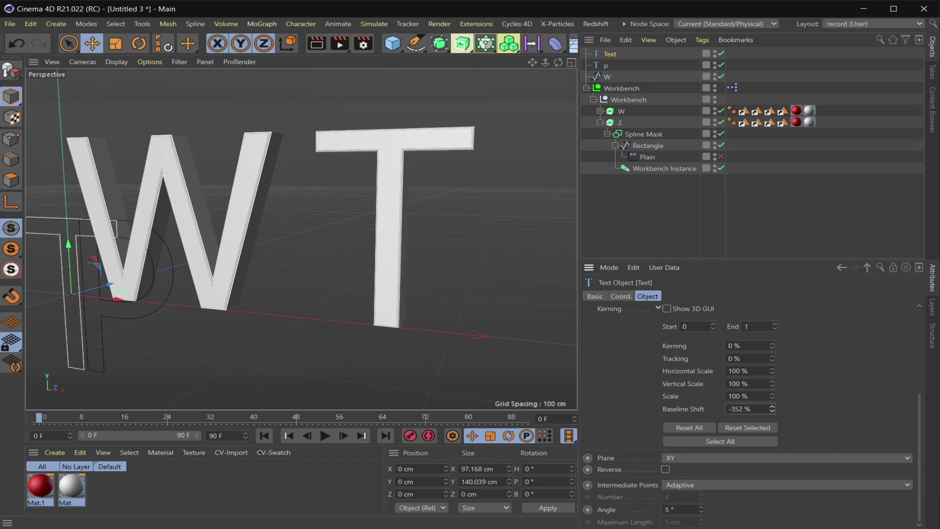
Replace the text spline's letter T with R.
key("Tab")
scroll(742, 319, "up", 3)
double_click(648, 323)
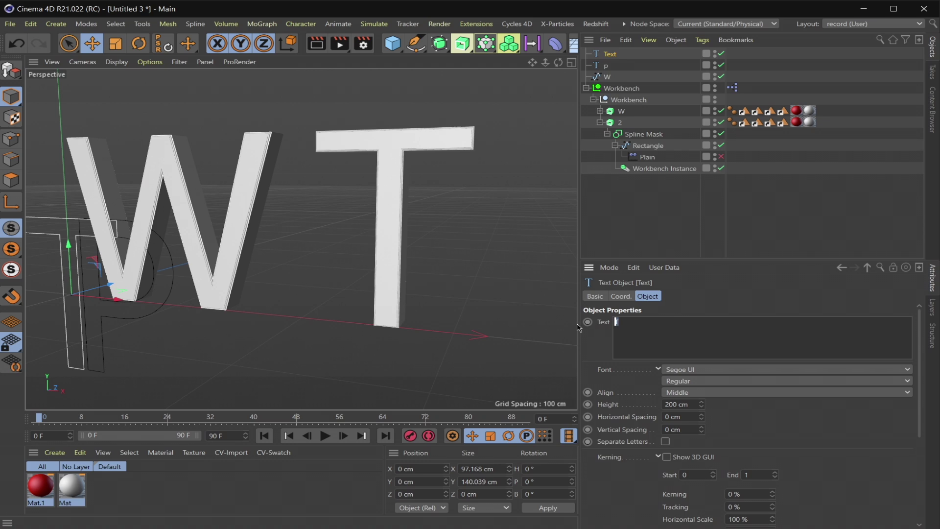
type("R")
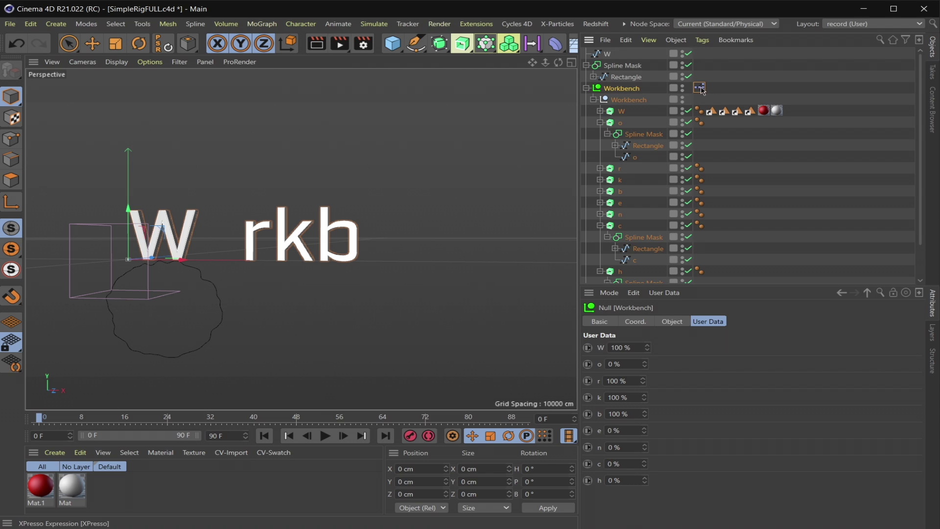
In SimpleRigFULL.c4d, open the outer Workbench's XPresso, pull the o letter's Range Mapper node clear, and examine its range parameters.
double_click(700, 87)
left_click_drag(713, 118, 420, 122)
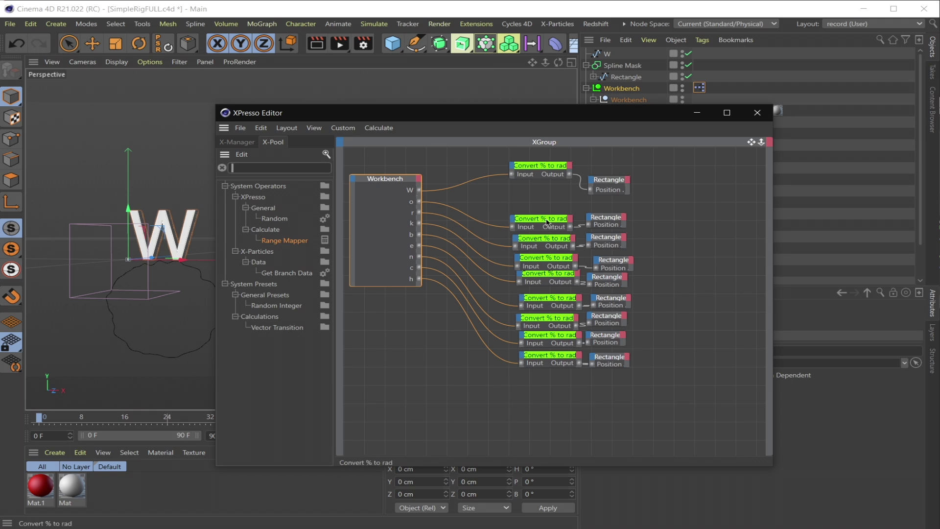
left_click_drag(544, 228, 535, 214)
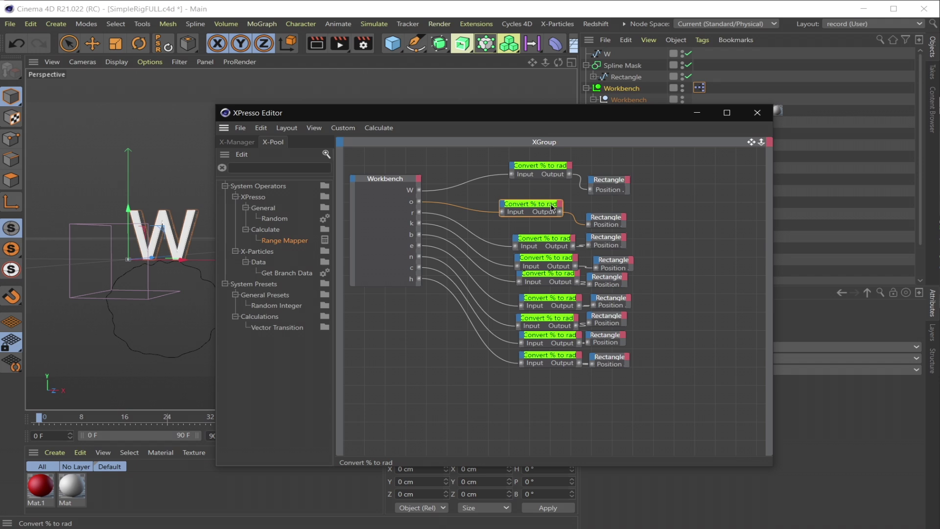
left_click_drag(535, 213, 538, 213)
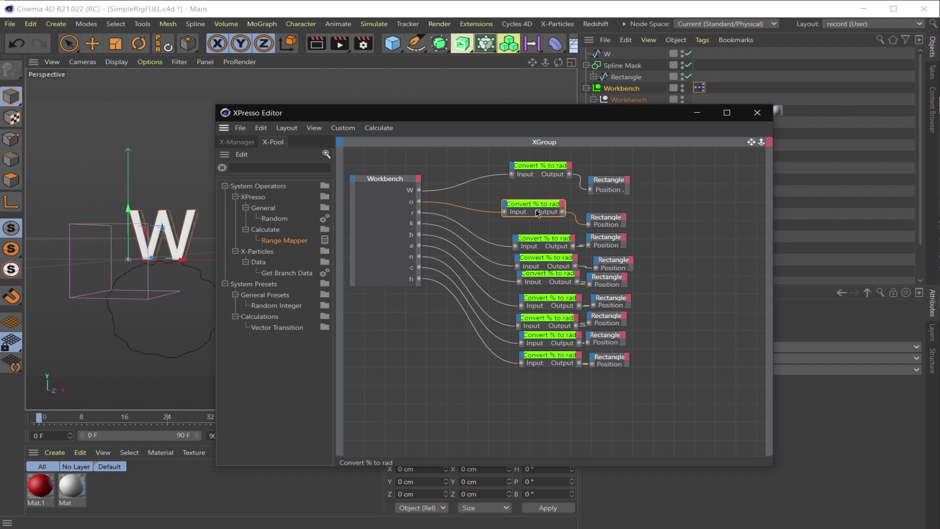
left_click_drag(631, 113, 433, 45)
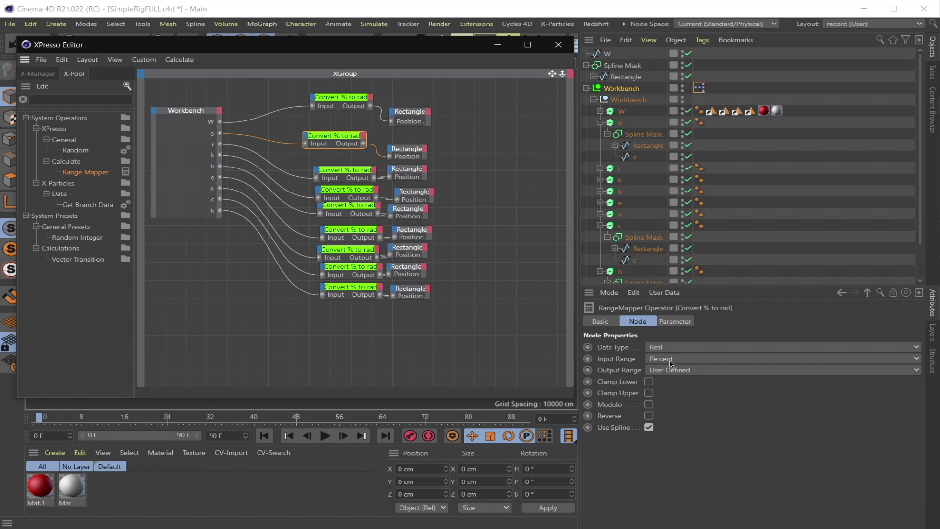
left_click(682, 323)
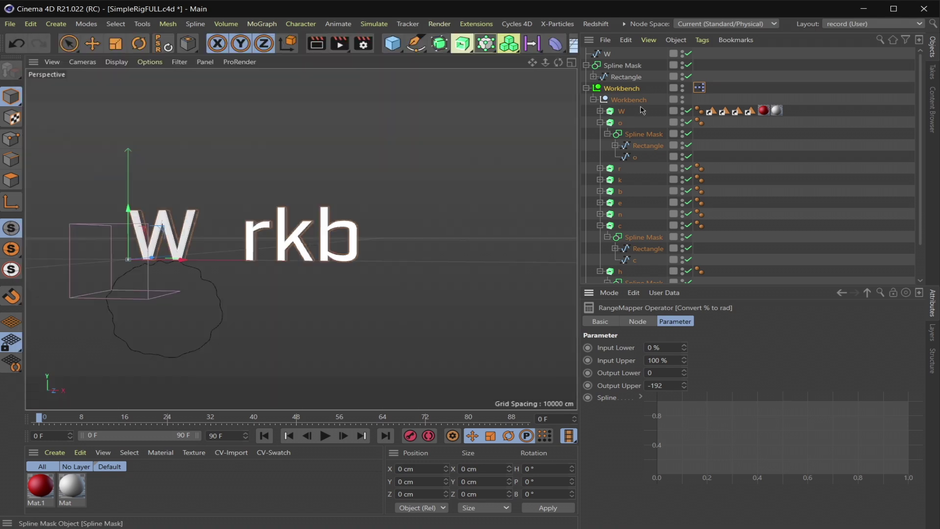
Set the outer Workbench's W, r, k and b user data to 0% to hide every letter.
left_click(648, 90)
left_click(635, 90)
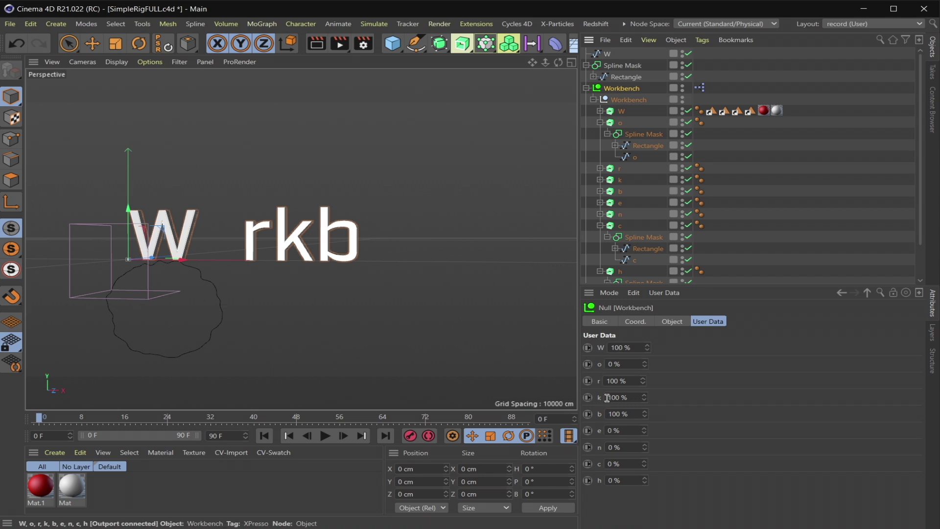
double_click(618, 347)
type("0")
key("Return")
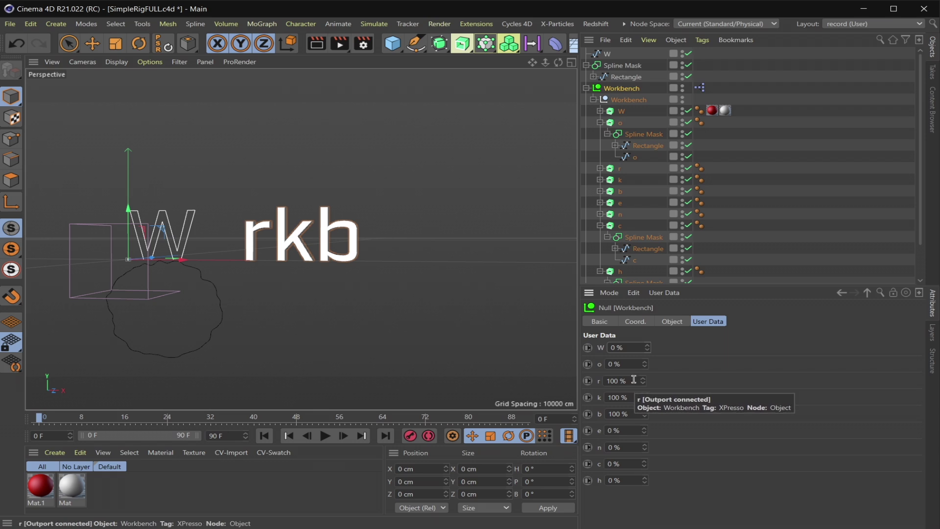
double_click(616, 381)
type("0")
key("Return")
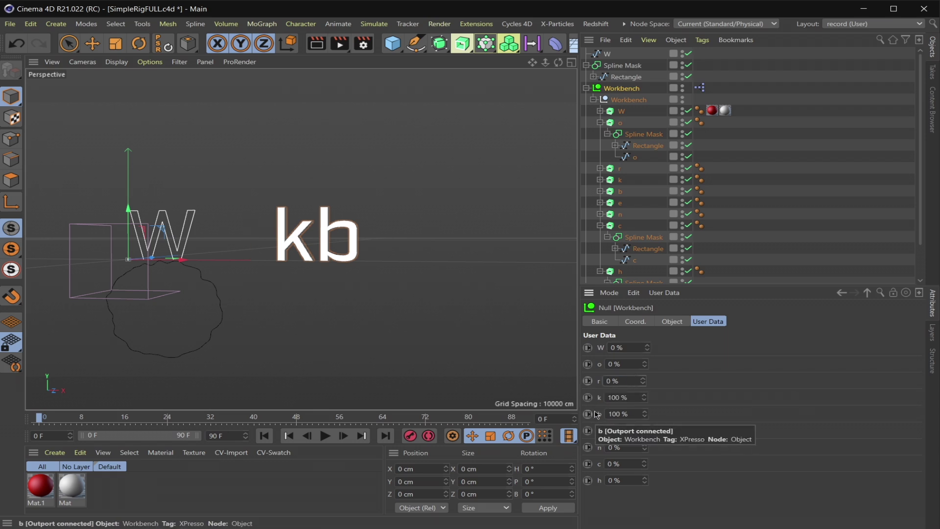
left_click_drag(630, 413, 583, 432)
type("0")
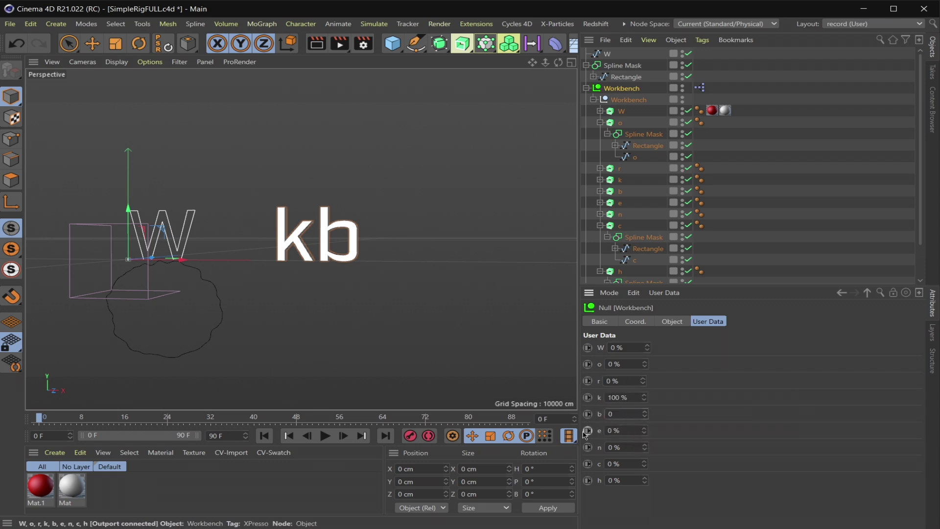
key("Return")
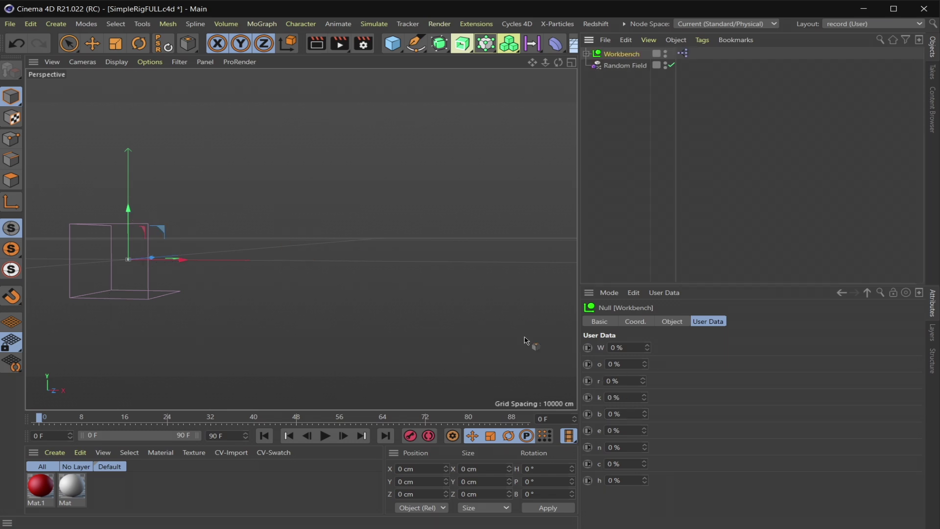
Keyframe all nine letter values at 0% on frame 0 and at 100% on frame 21, and move to frame 31.
left_click_drag(642, 345, 588, 480)
left_click(151, 417)
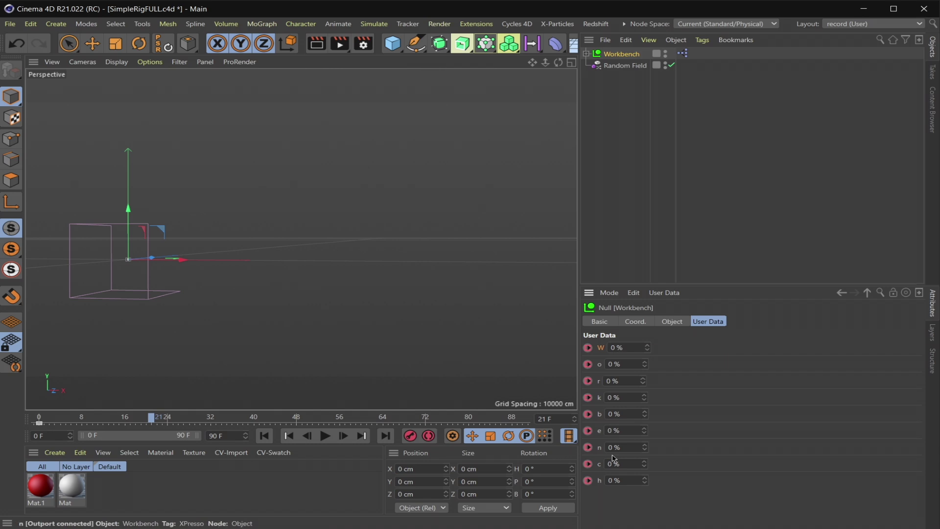
left_click(617, 347)
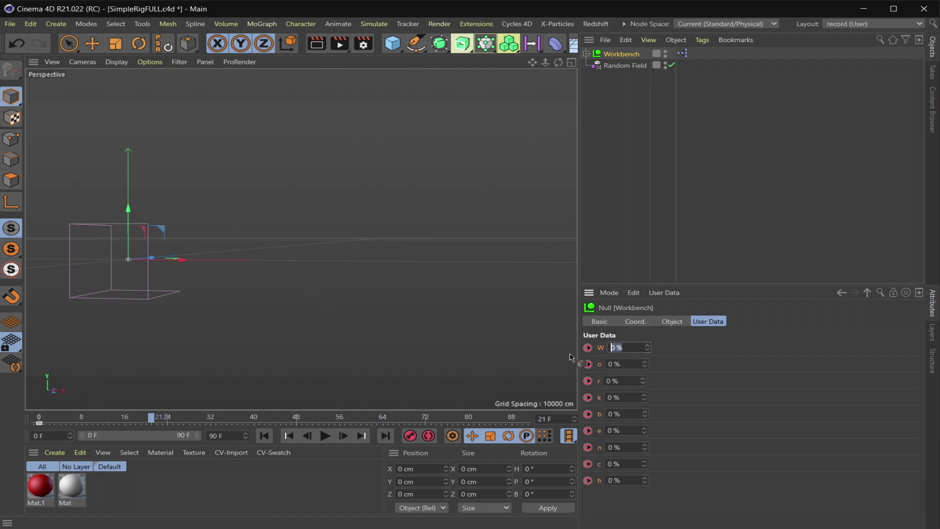
type("100")
key("Return")
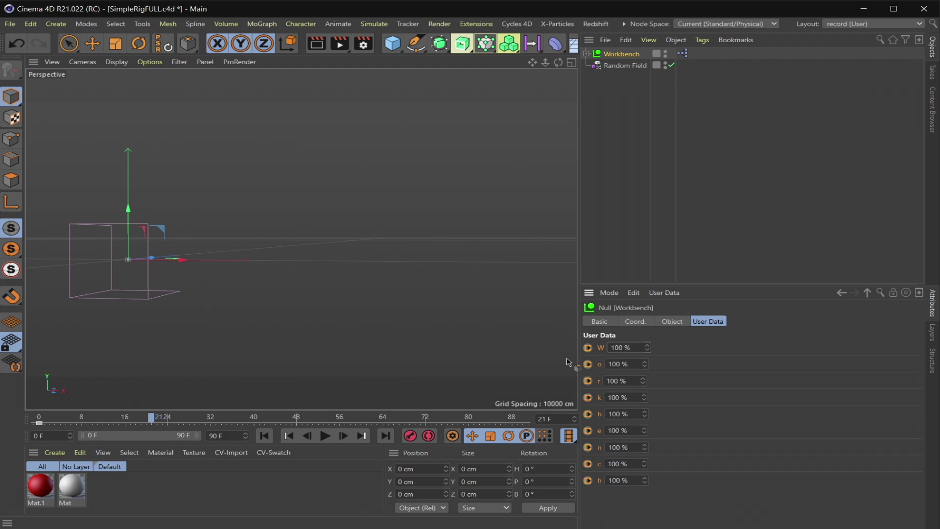
left_click(588, 348)
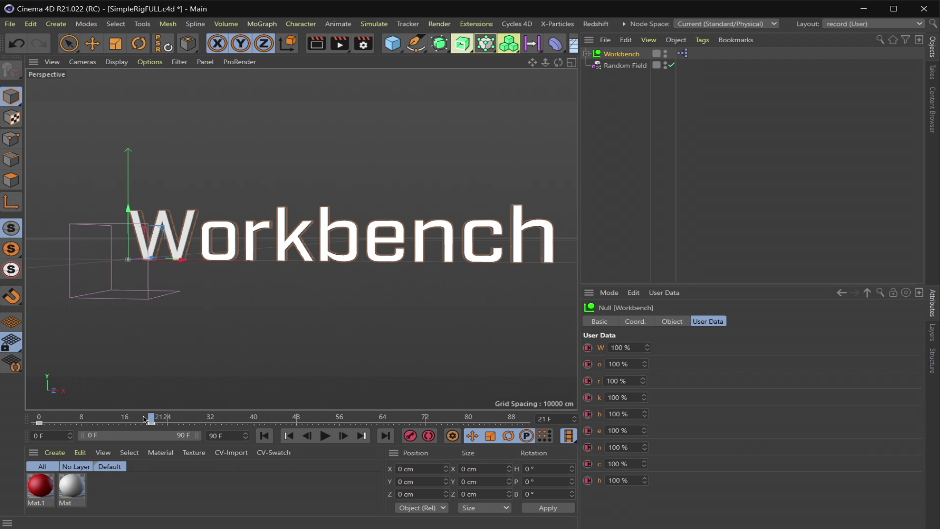
left_click(206, 415)
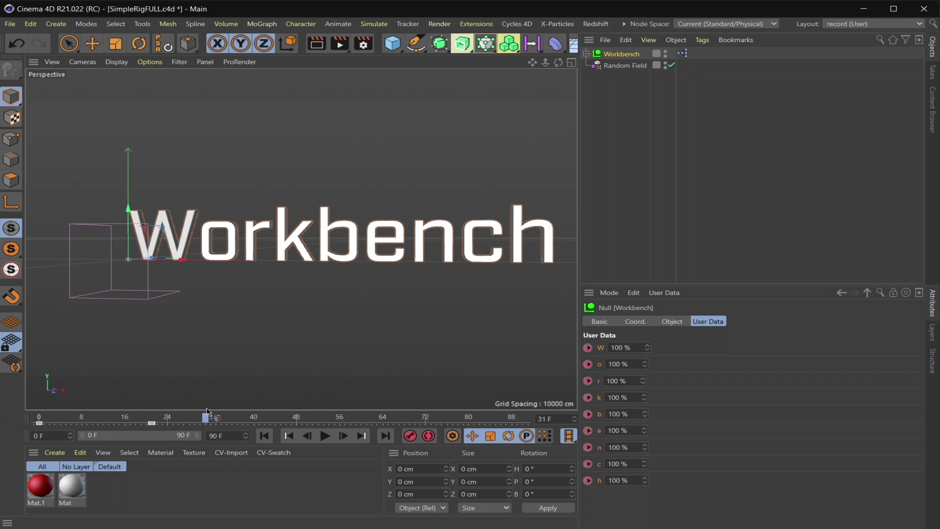